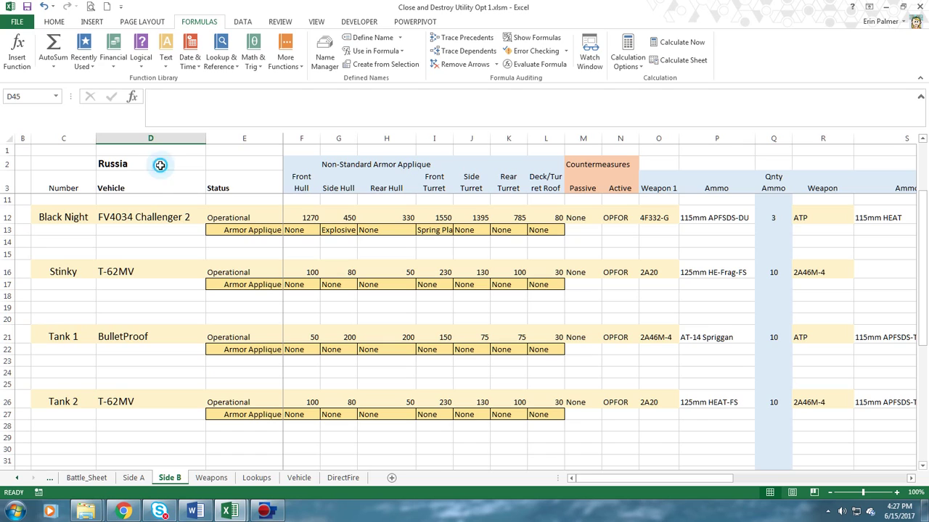
Check the side's country heading and review the vehicle and status choices available for Black Night.
left_click(151, 162)
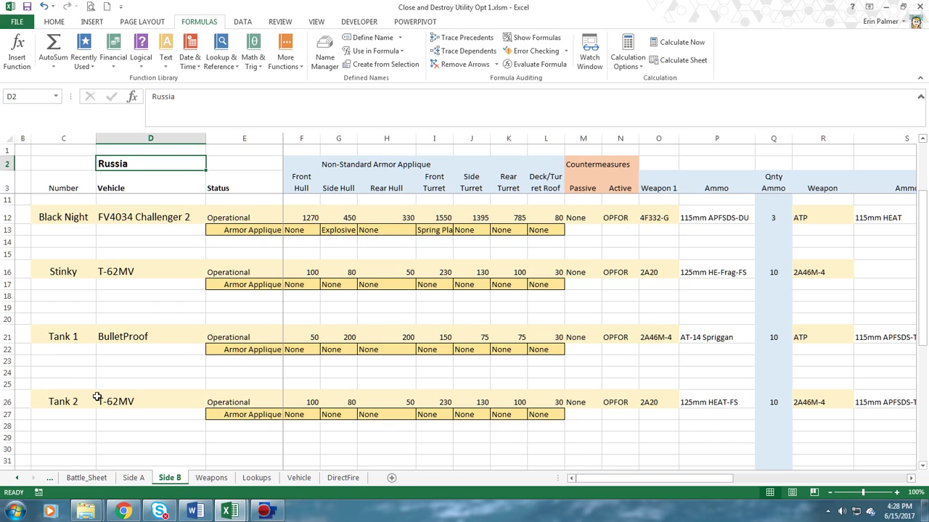
left_click(82, 218)
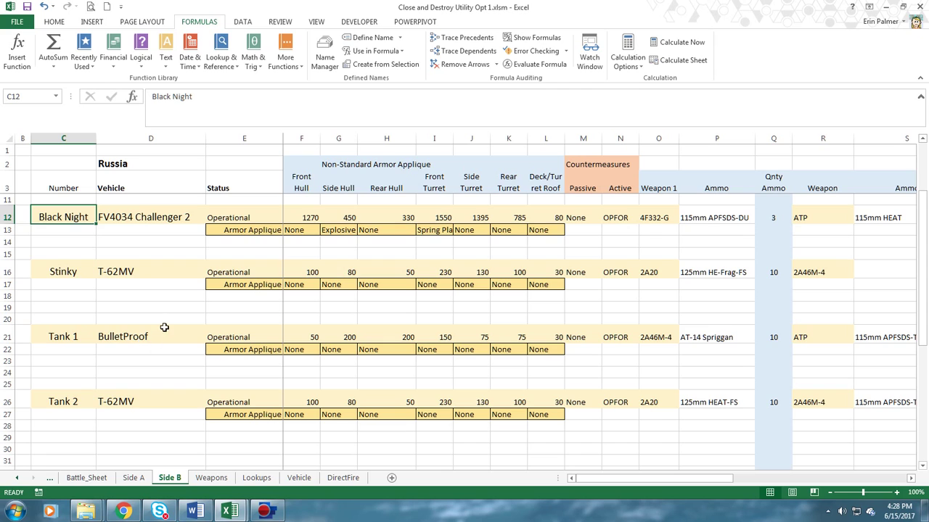
left_click(180, 216)
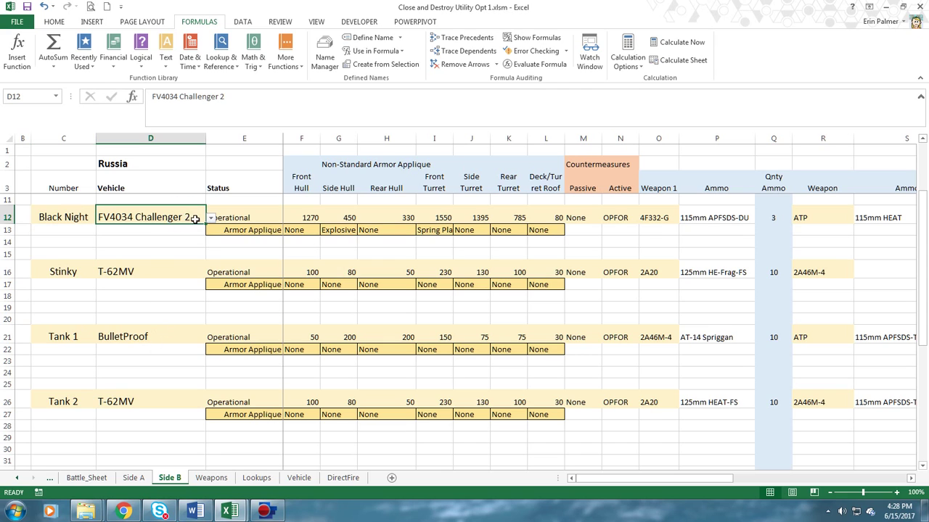
left_click(210, 218)
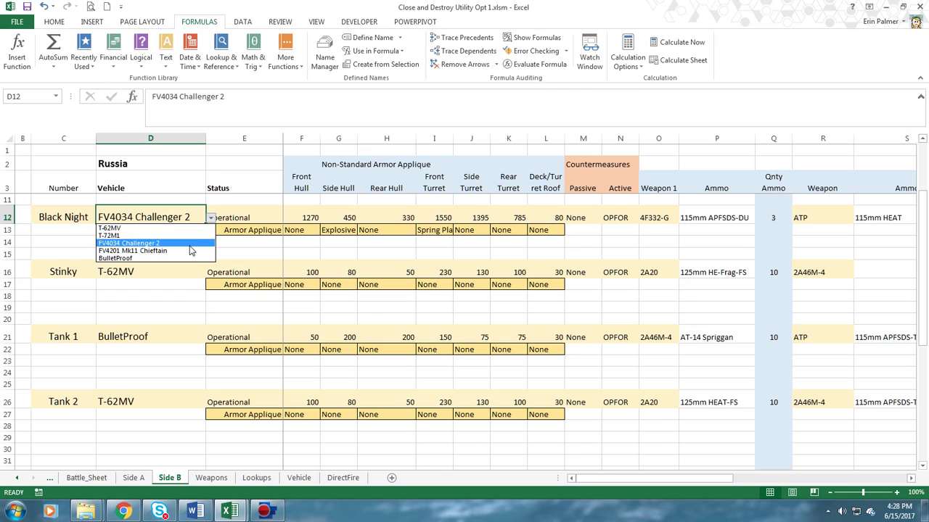
left_click(198, 244)
left_click(231, 218)
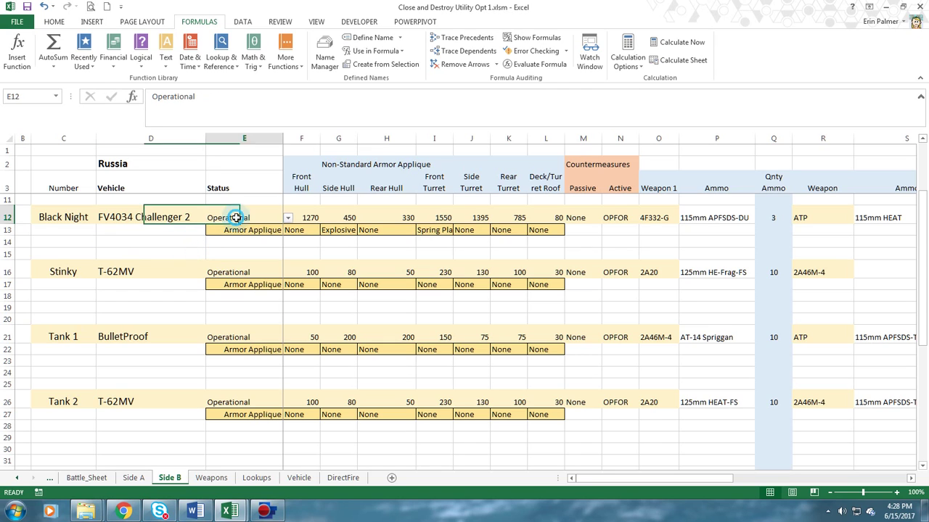
left_click(289, 219)
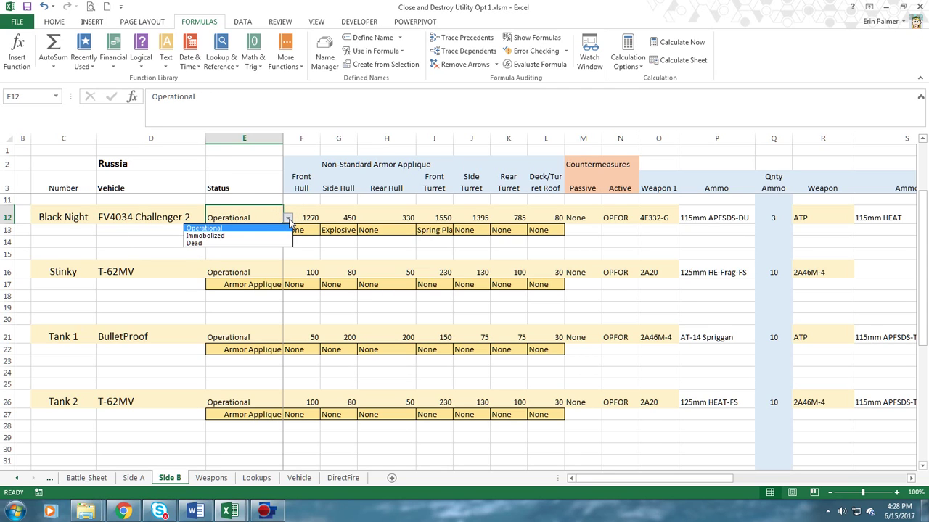
left_click(252, 215)
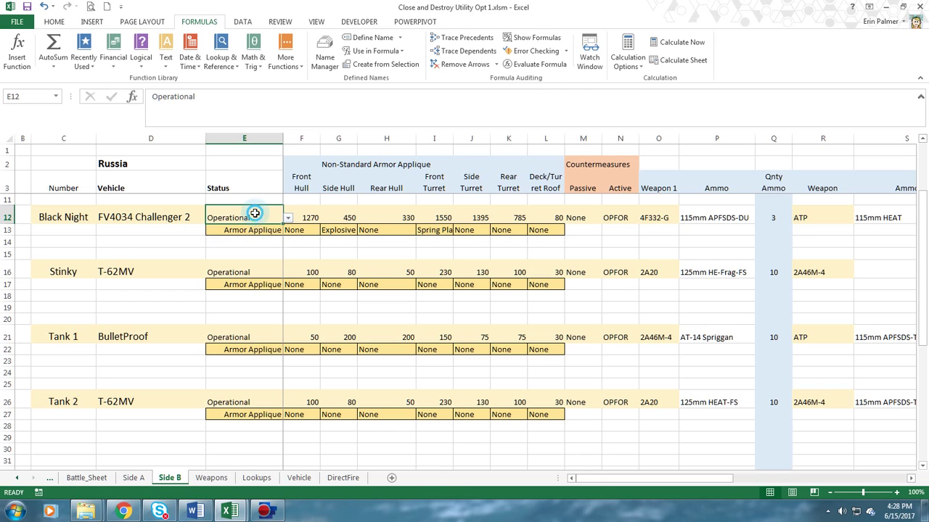
Inspect Black Night's hull and turret armor values in row 12 and the lookup formulas behind them.
left_click(311, 218)
left_click(342, 217)
left_click(388, 218)
left_click(430, 215)
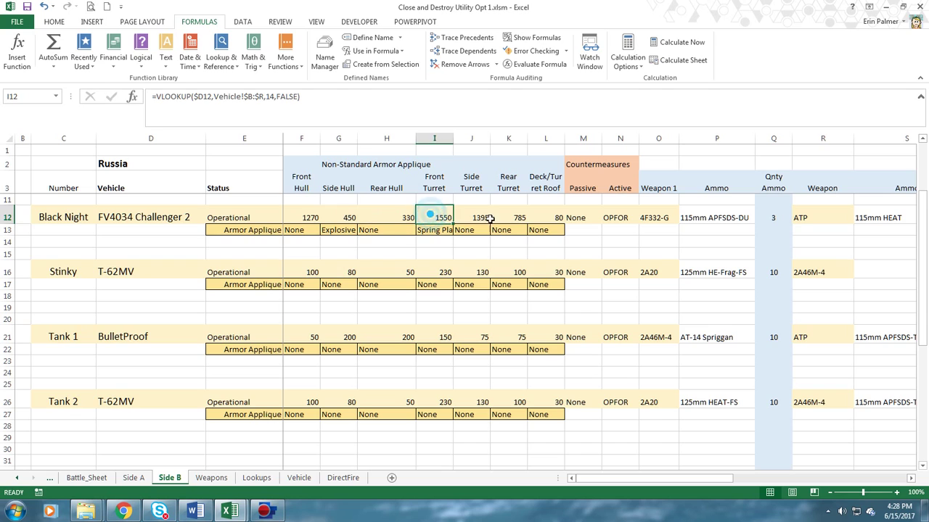
left_click(511, 218)
left_click(543, 216)
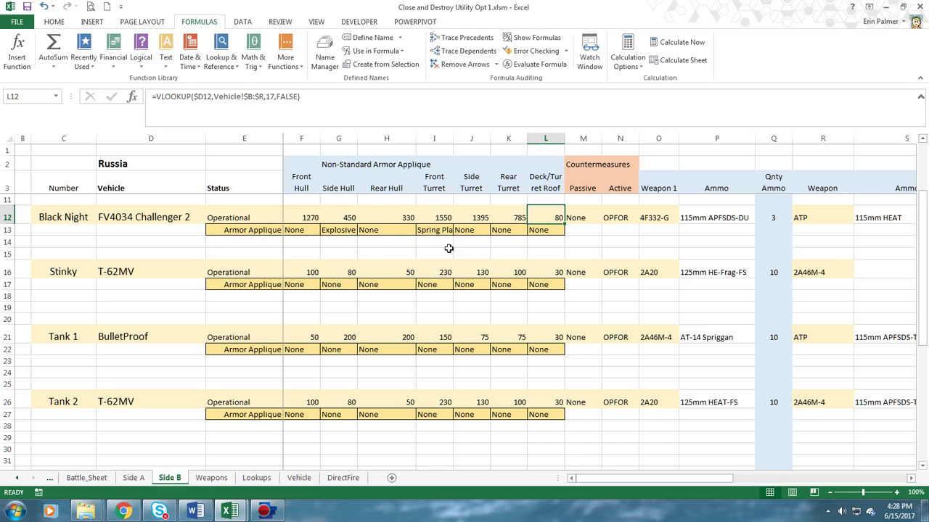
Set Black Night's armor applique to None for both the side hull and the front turret.
left_click(301, 231)
left_click(341, 230)
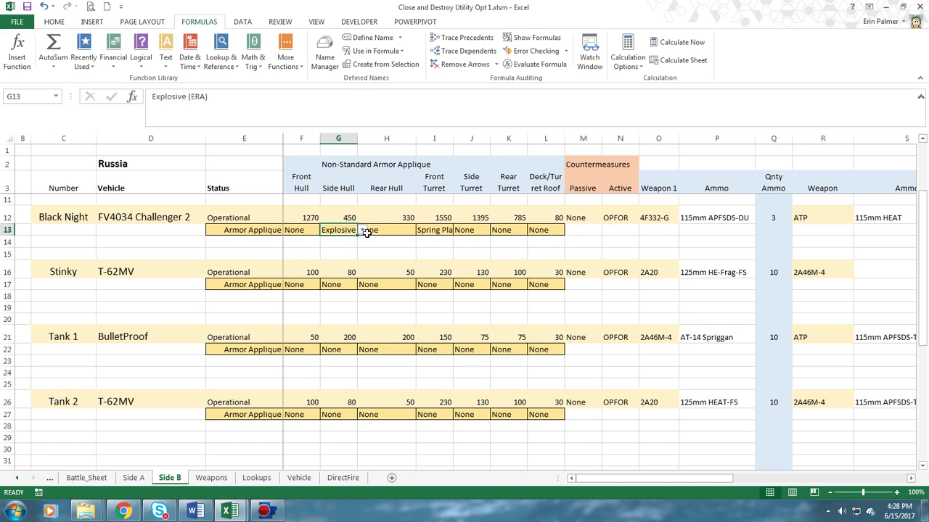
left_click(362, 230)
left_click(340, 255)
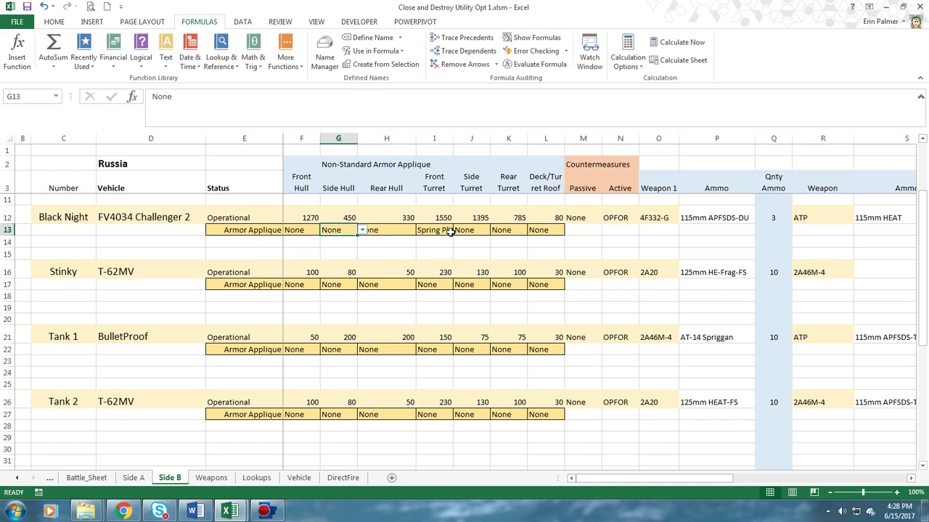
left_click(448, 231)
left_click(458, 230)
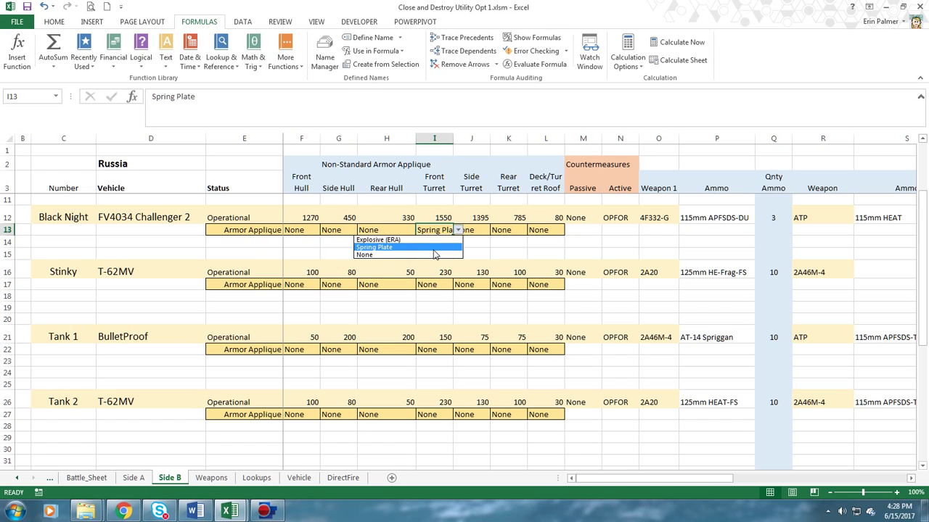
left_click(434, 254)
Set Black Night's rear turret armor applique to Explosive (ERA).
left_click(517, 230)
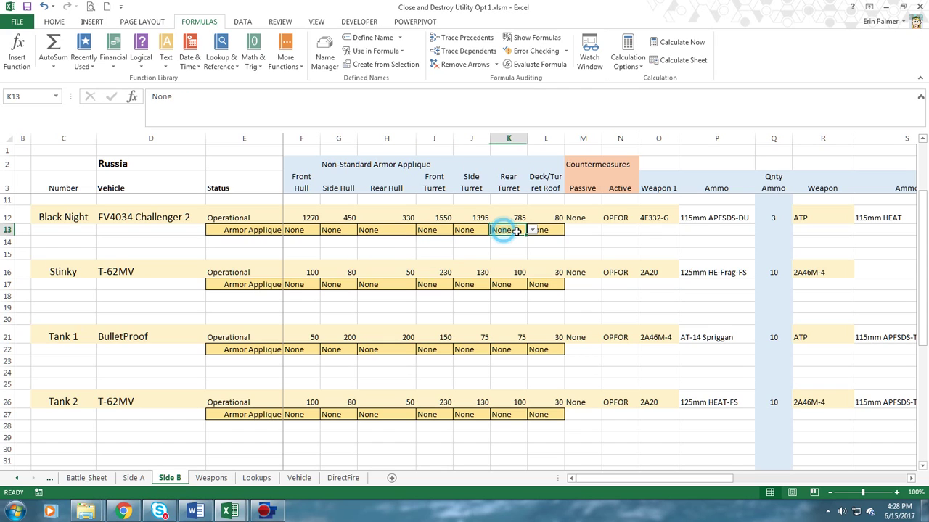
left_click(531, 230)
left_click(504, 239)
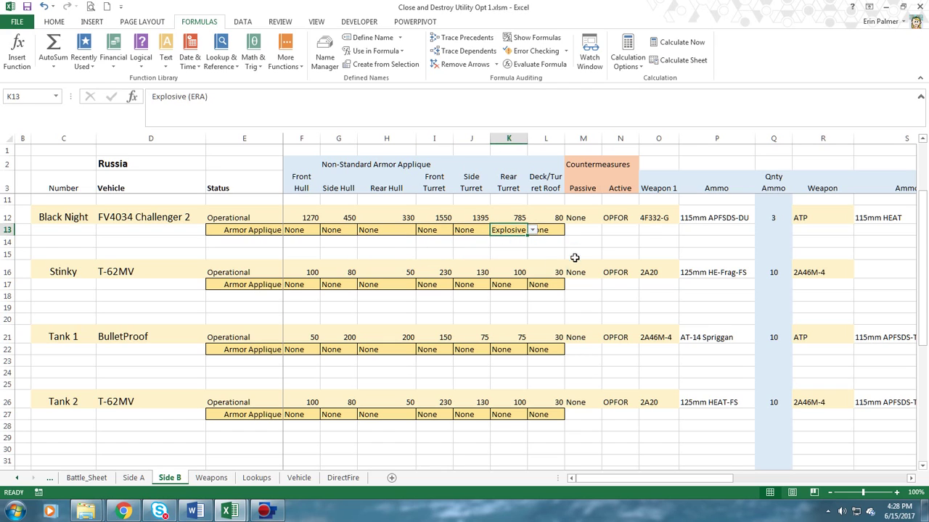
left_click(574, 255)
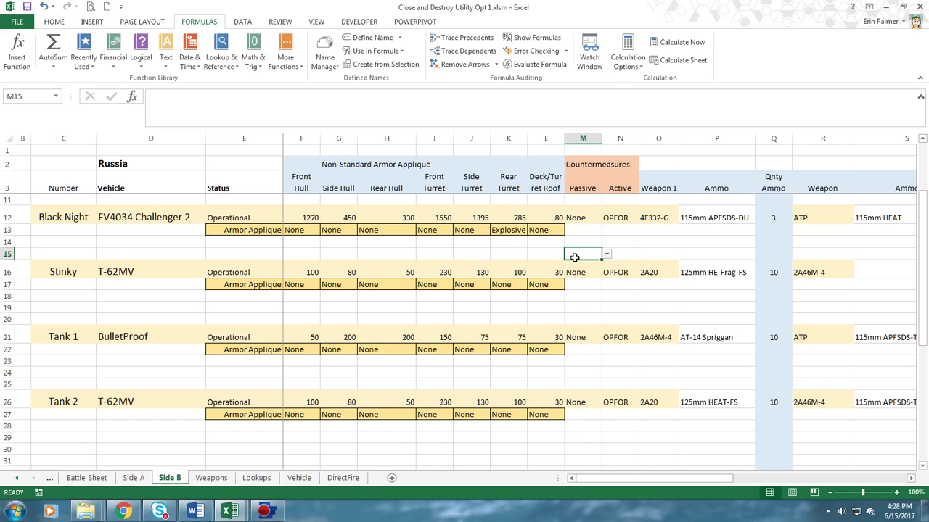
Set Black Night's active countermeasure to NATO.
left_click(615, 218)
left_click(644, 218)
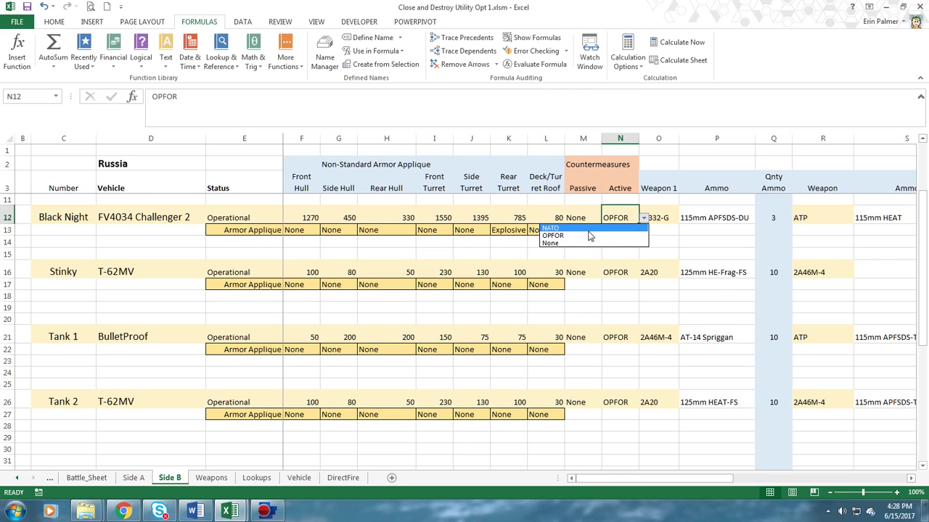
left_click(578, 231)
left_click(633, 242)
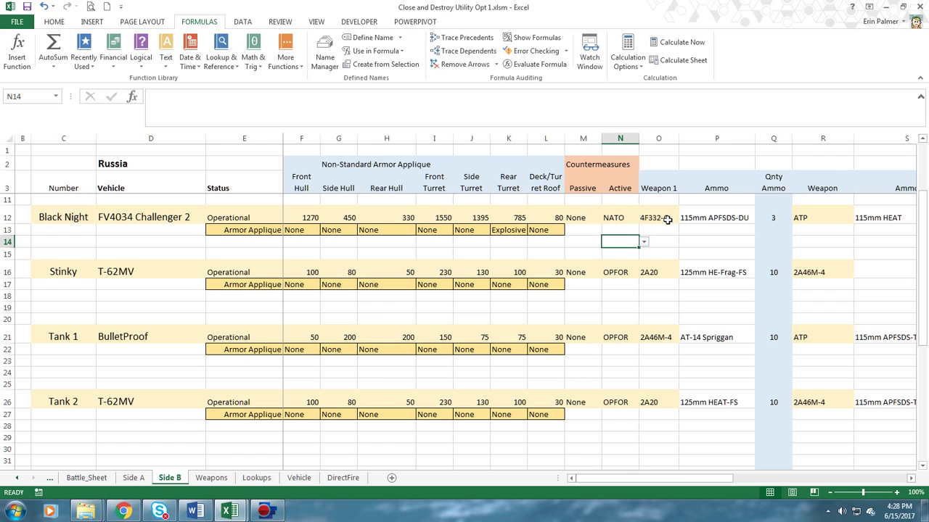
Set Tank 1's ATP ammo to 115mm APFSDS-DU in S21 and add 115mm HEAT in the row below.
left_click(910, 479)
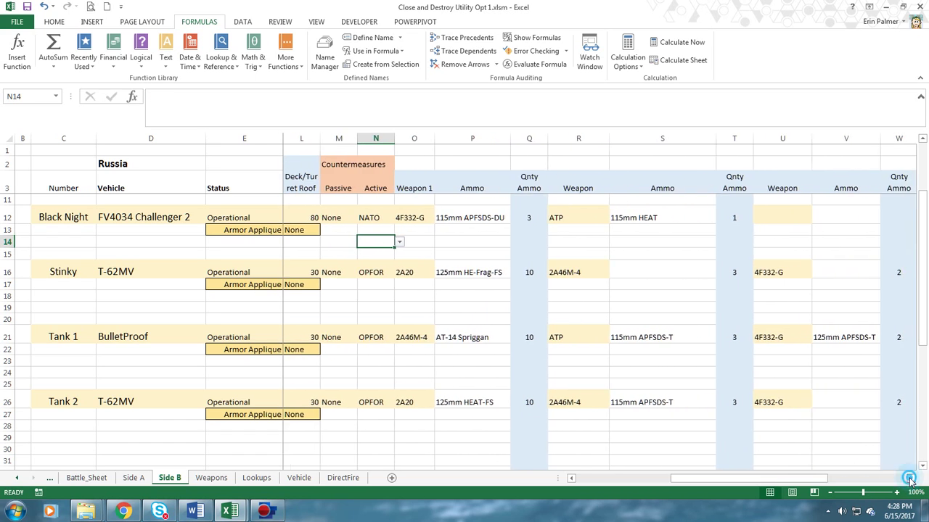
left_click(910, 479)
left_click(910, 479)
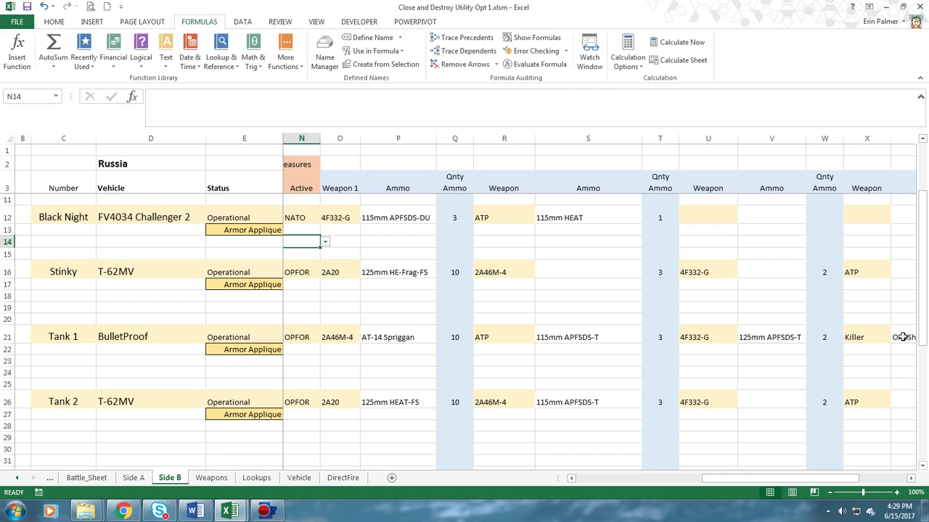
left_click(614, 337)
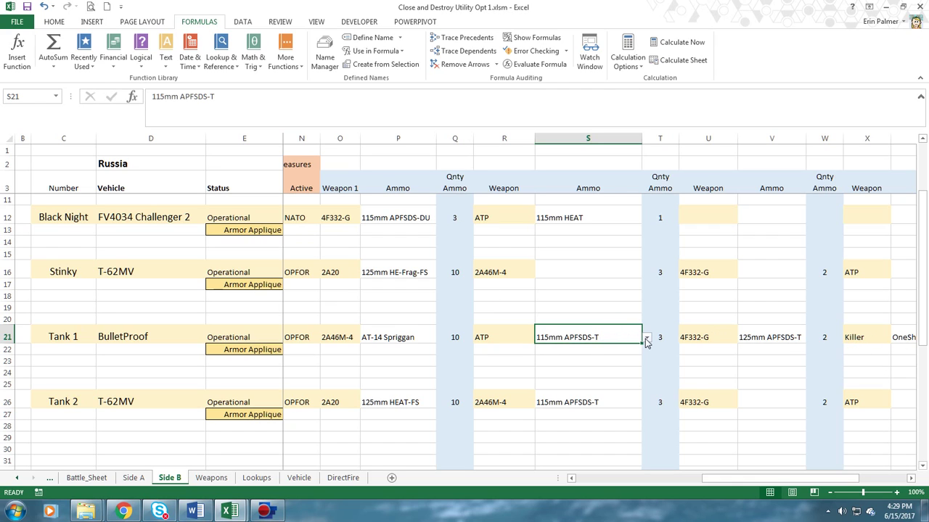
left_click(645, 337)
left_click(633, 349)
left_click(642, 351)
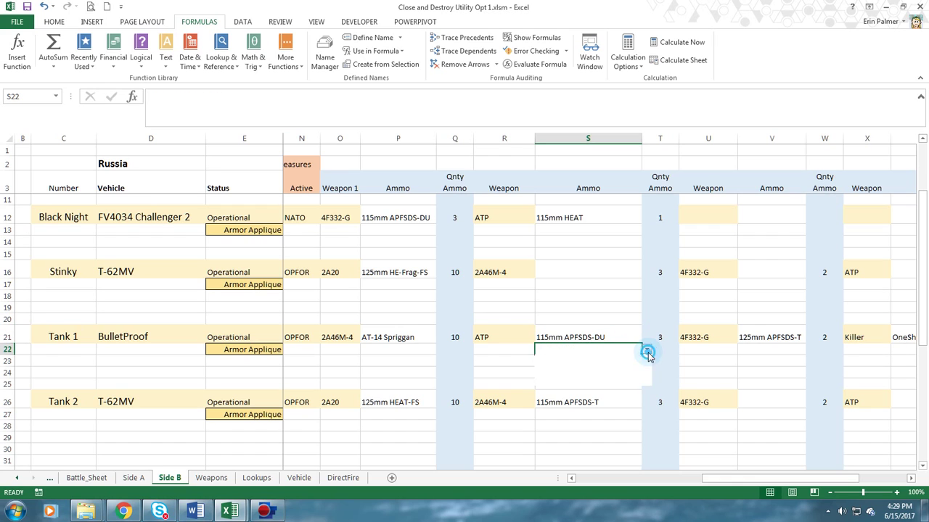
left_click(646, 350)
left_click(627, 368)
Add AT-14 Spriggan in S23 and AT-11A Sniper in S24 as further ATP ammo for Tank 1.
left_click(628, 359)
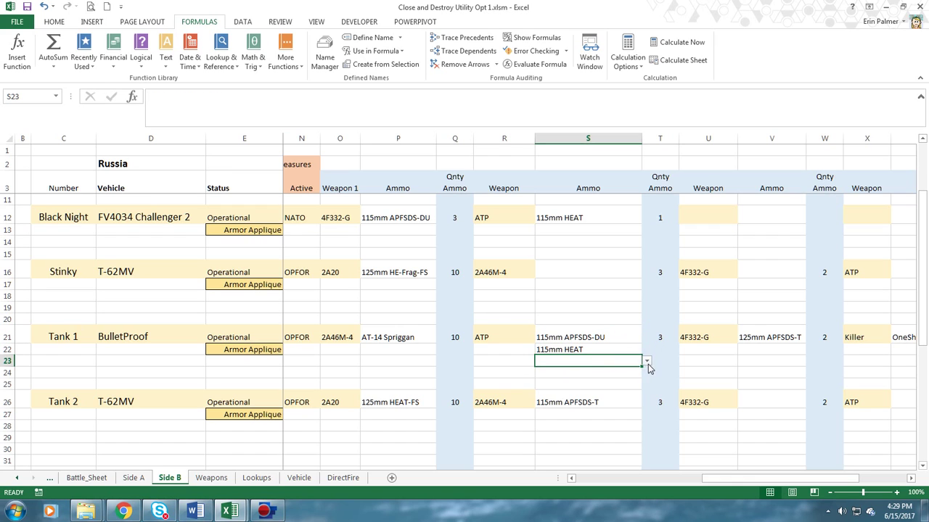
left_click(646, 361)
left_click(622, 387)
left_click(622, 373)
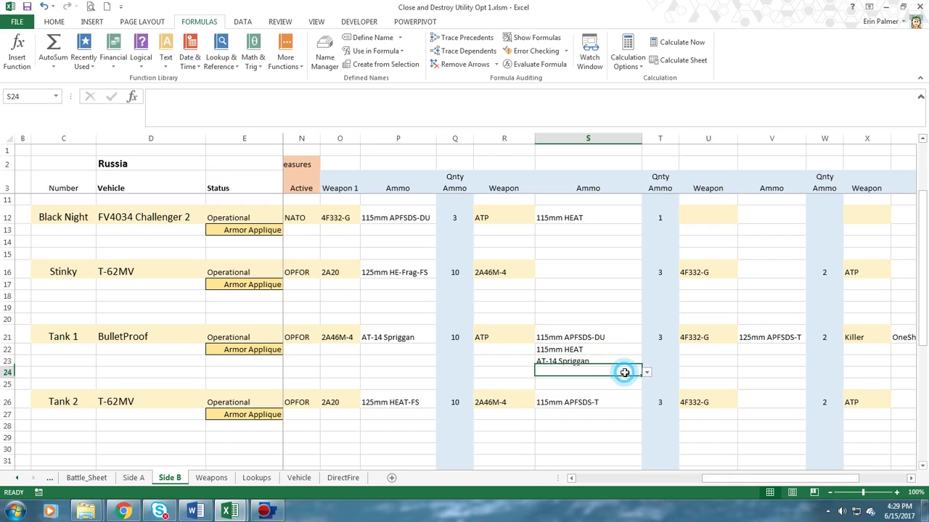
left_click(646, 373)
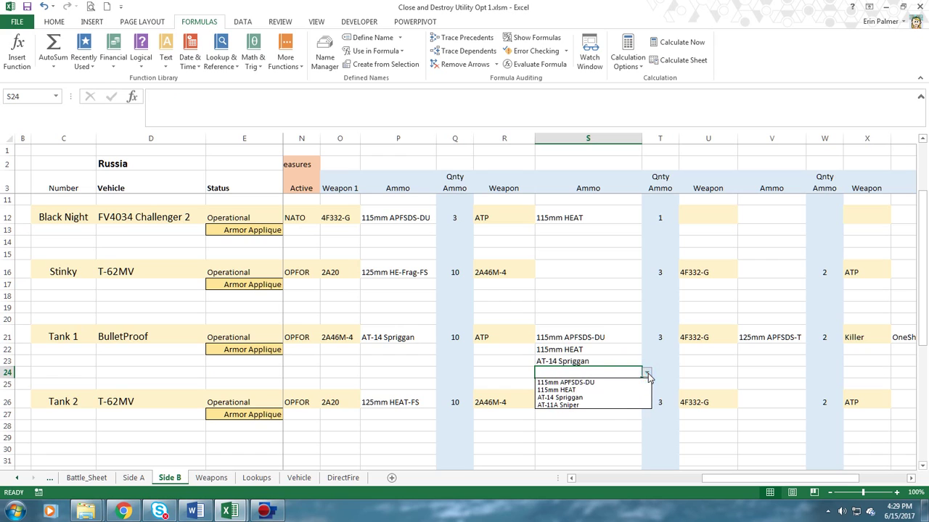
left_click(621, 406)
left_click(592, 388)
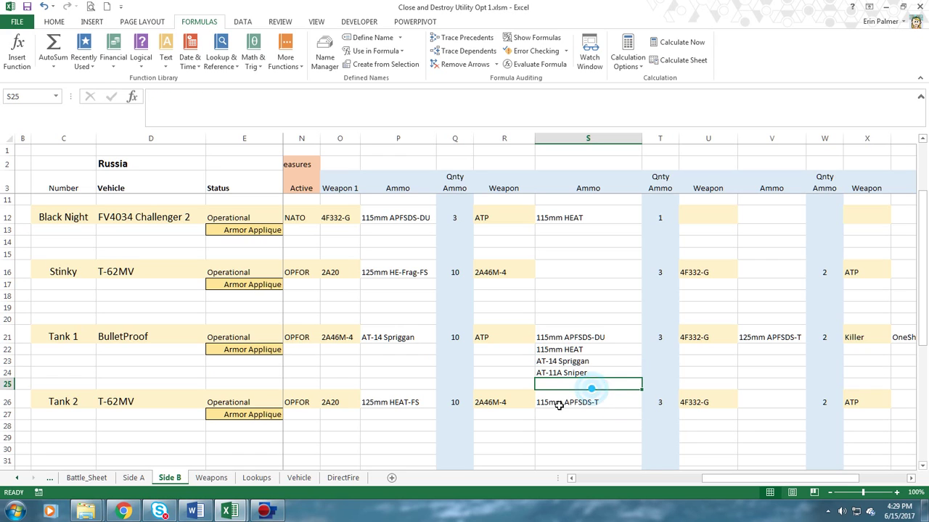
Enter Tank 1's ammo quantities: 15 for 115mm HEAT, 2 for AT-14 Spriggan and 100 for AT-11A Sniper.
left_click(662, 348)
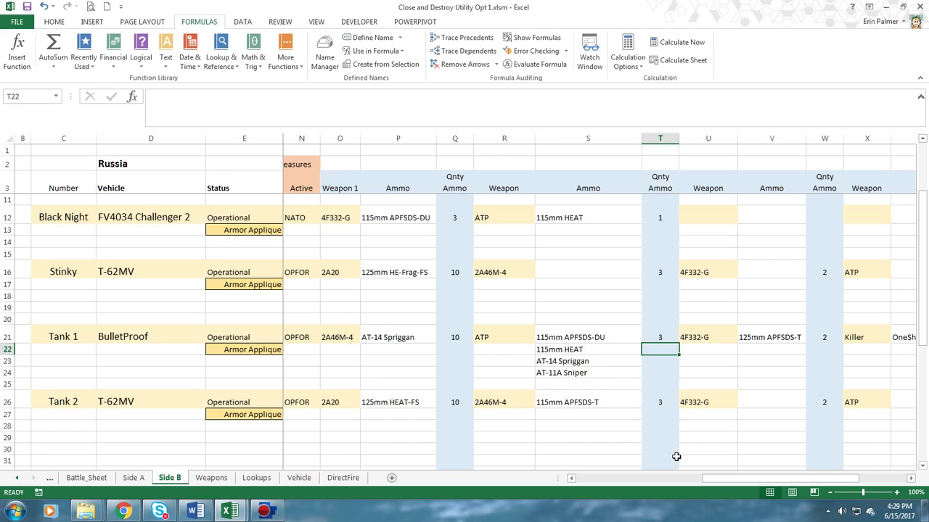
type("15")
key("Return")
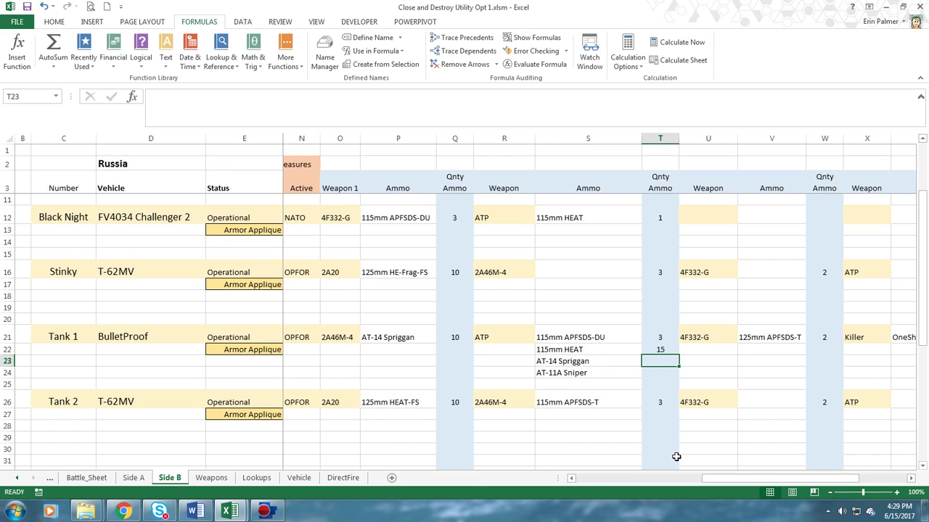
type("2")
key("Return")
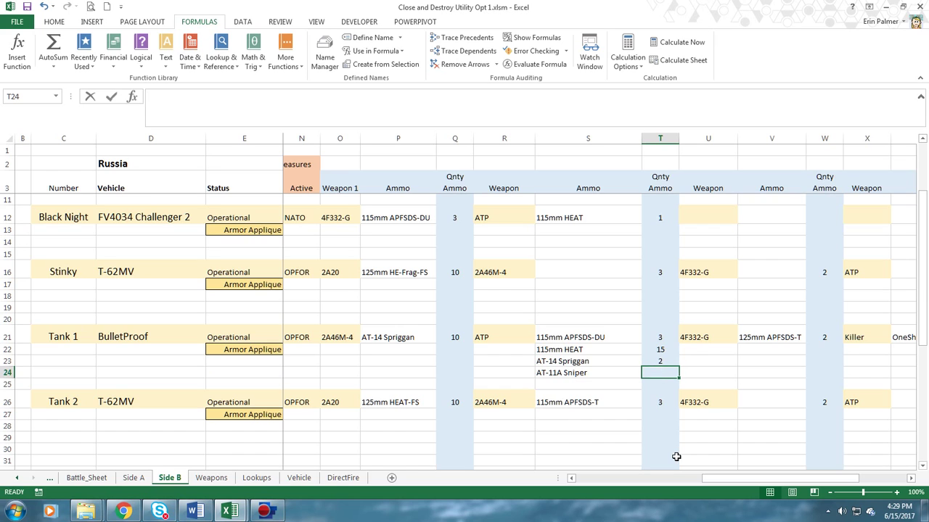
type("100")
key("Return")
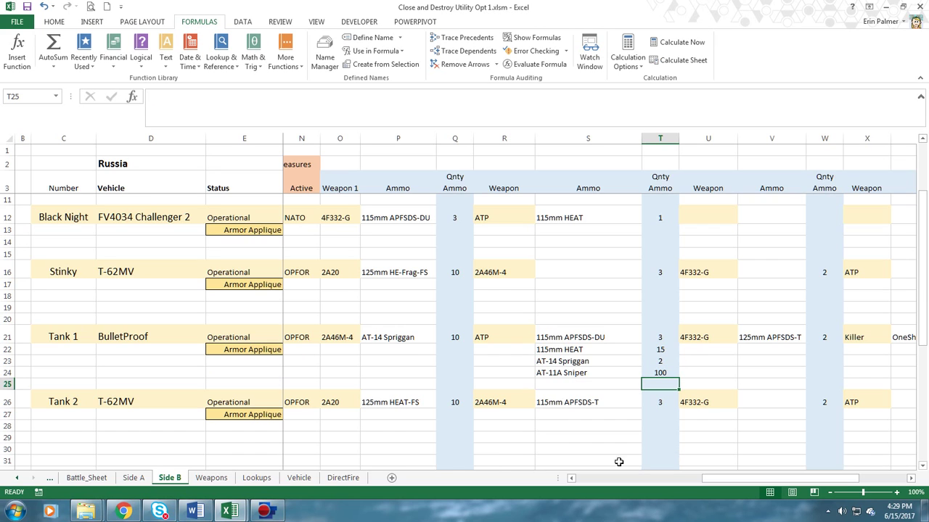
Copy the whole Tank 1 block in rows 21 to 25 and paste it below Tank 2, starting at row 33.
left_click(226, 373)
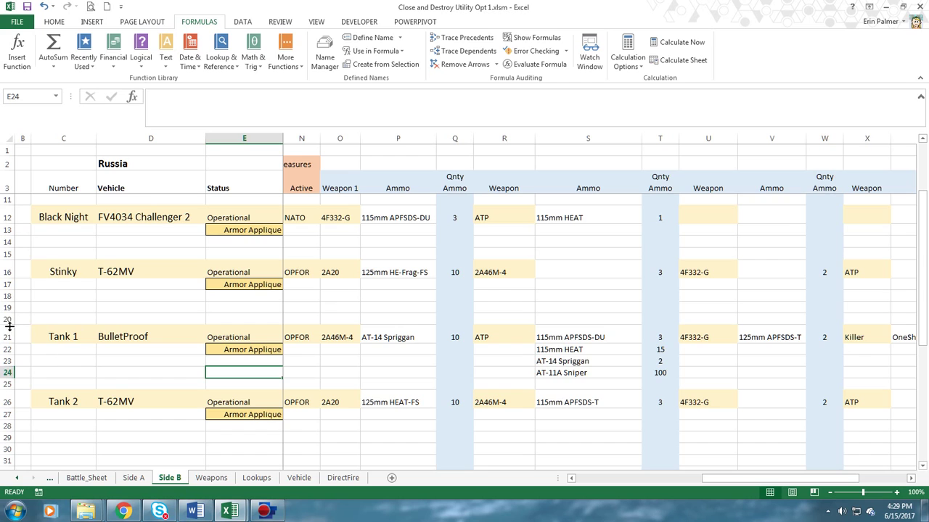
left_click_drag(9, 331, 8, 386)
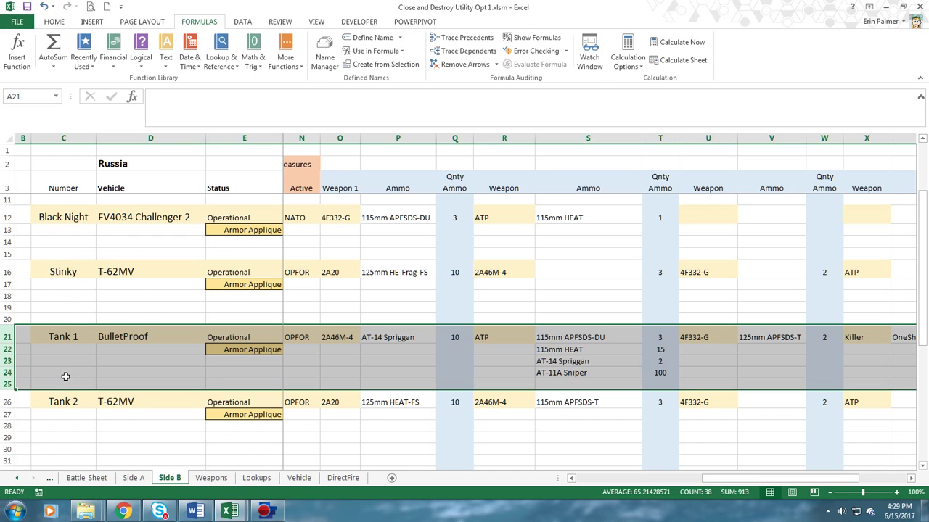
right_click(66, 376)
left_click(90, 225)
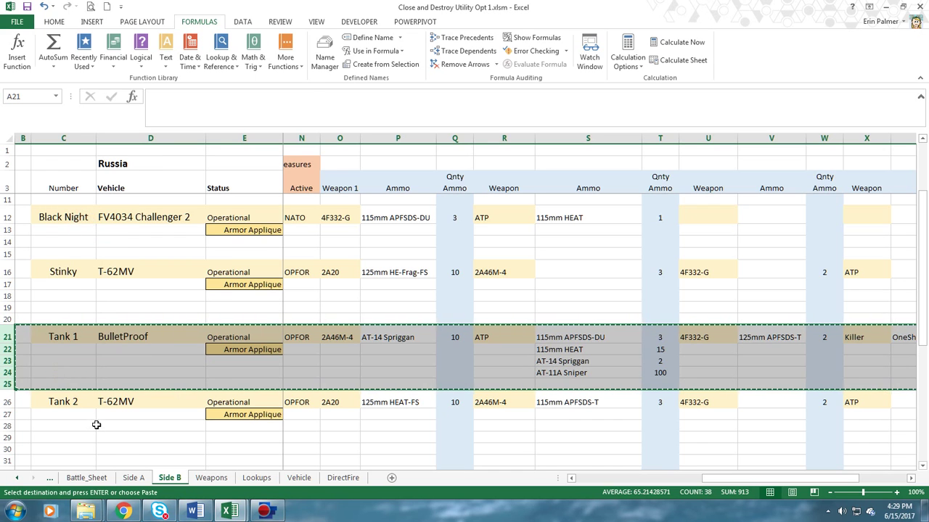
scroll(78, 428, "down", 3)
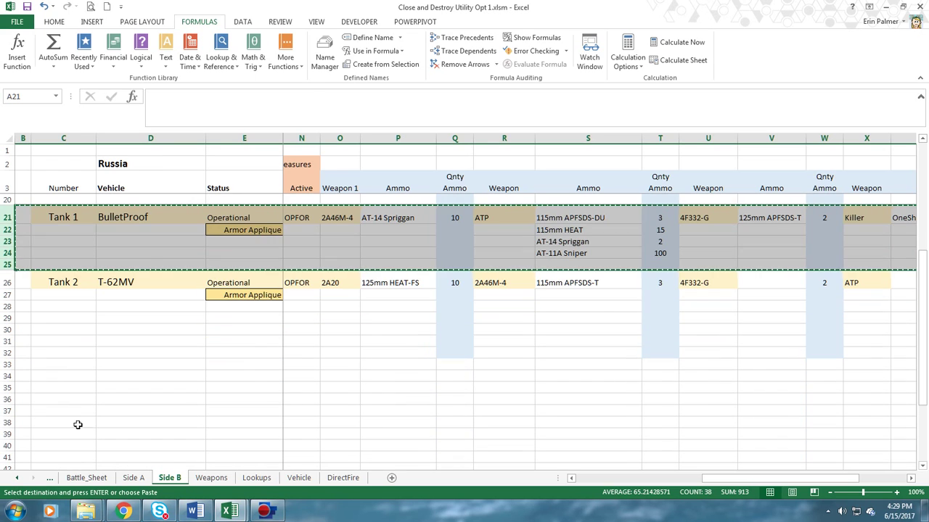
right_click(20, 364)
left_click(32, 250)
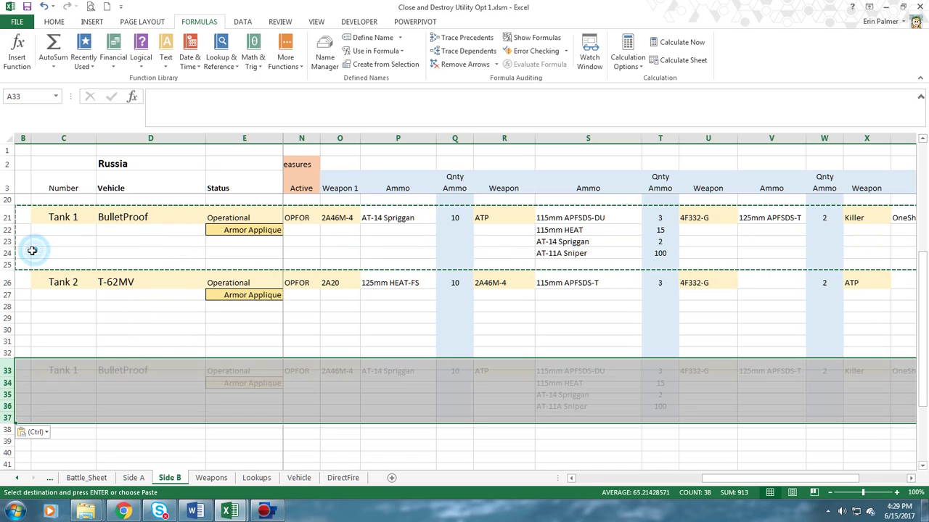
left_click(66, 371)
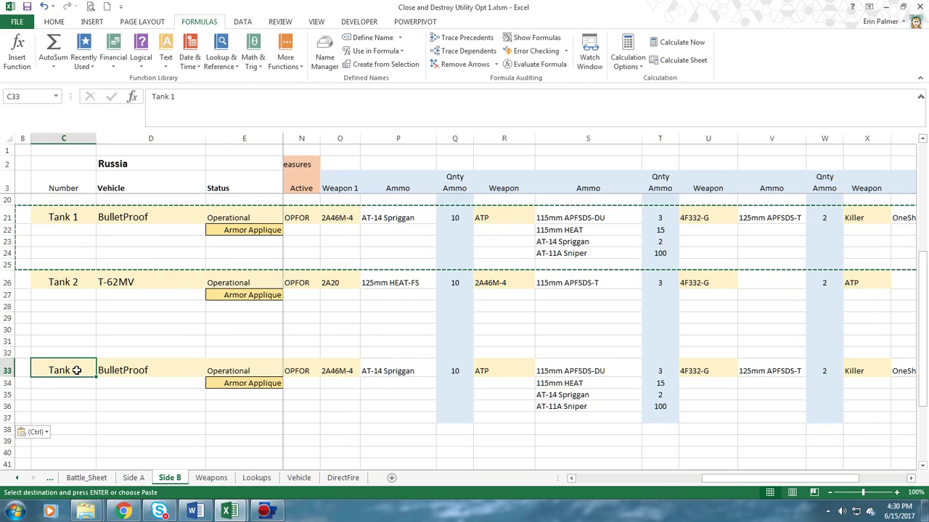
Rename the pasted vehicle in C33 as Tank 11 and insert a copy of rows 21 to 37 at row 38.
left_click(177, 98)
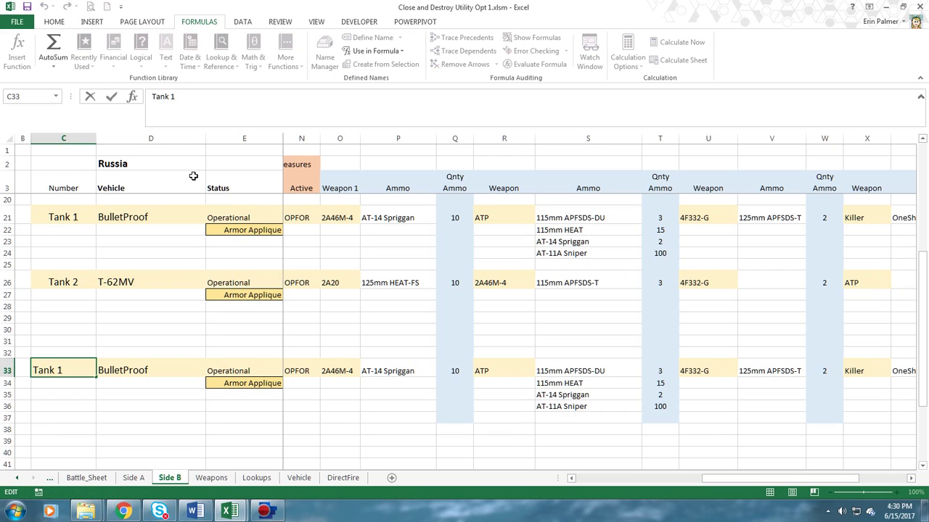
key("Return")
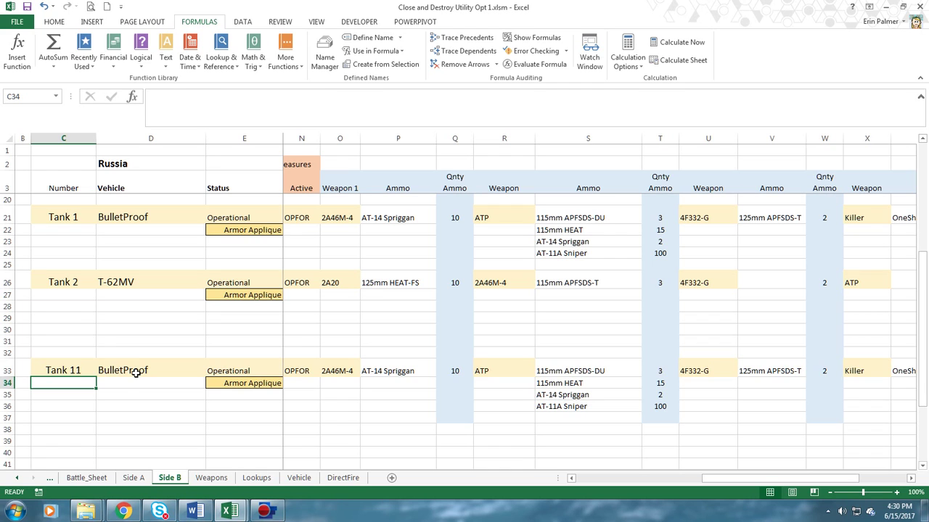
left_click_drag(8, 217, 33, 418)
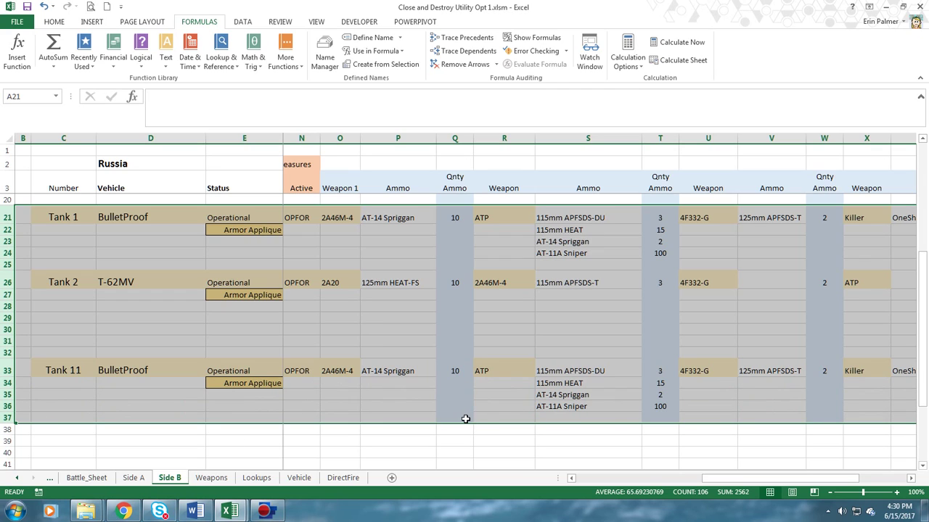
right_click(366, 338)
left_click(386, 187)
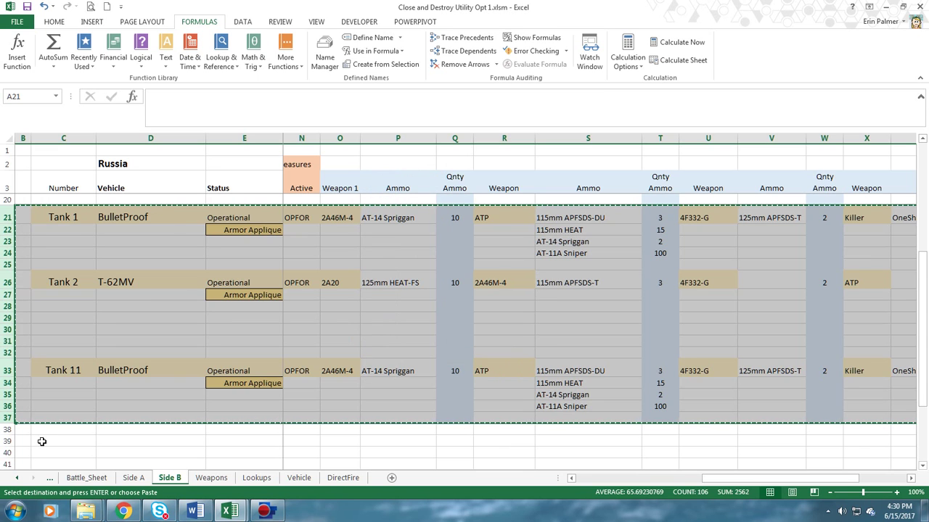
right_click(11, 430)
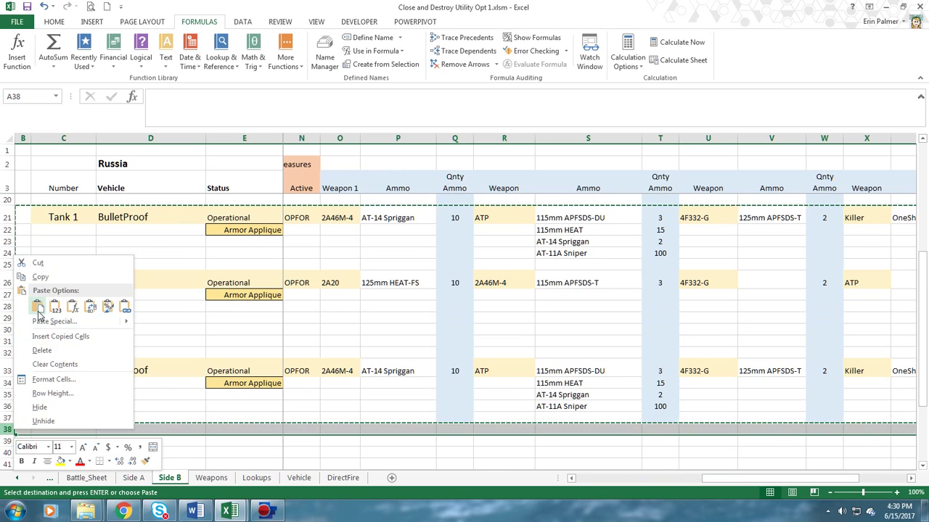
left_click(44, 337)
scroll(156, 389, "down", 4)
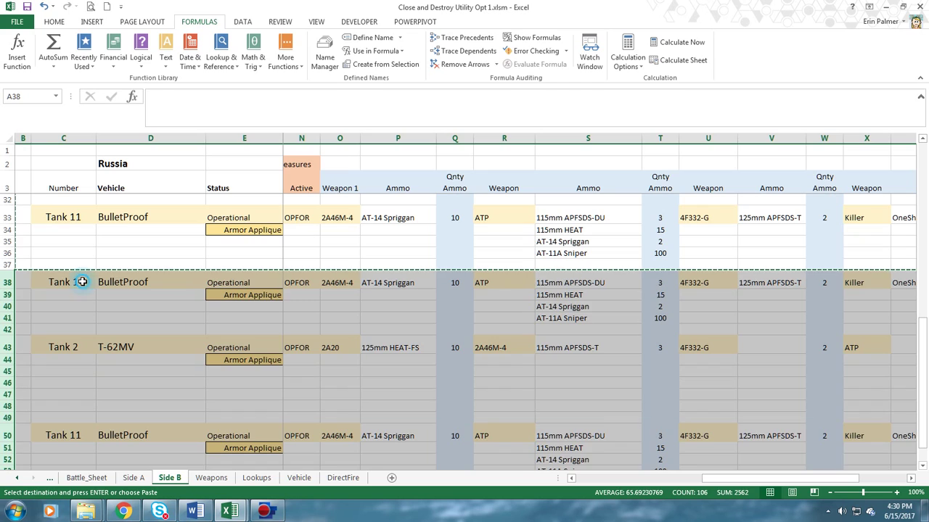
Rename the three inserted vehicle blocks in C38, C43 and C50 as Tank 3, Tank 4 and Tank 5.
left_click(86, 282)
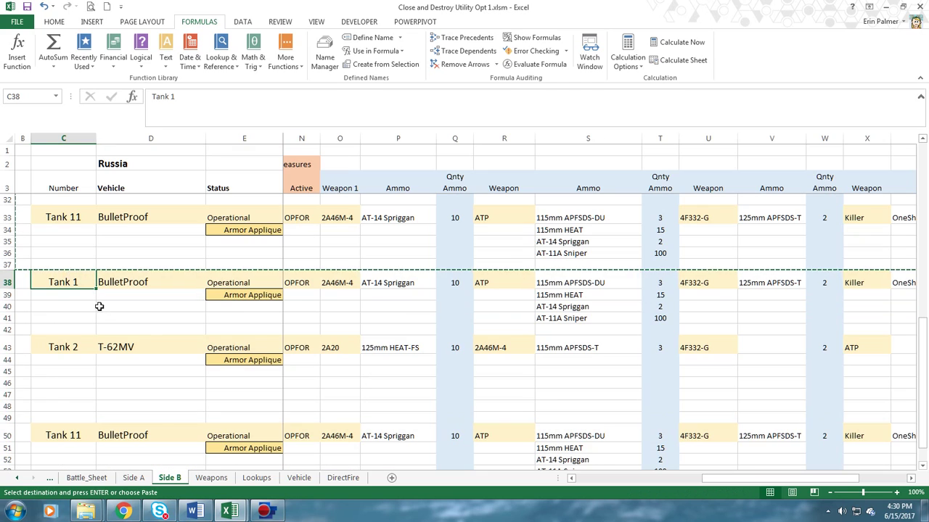
left_click(174, 97)
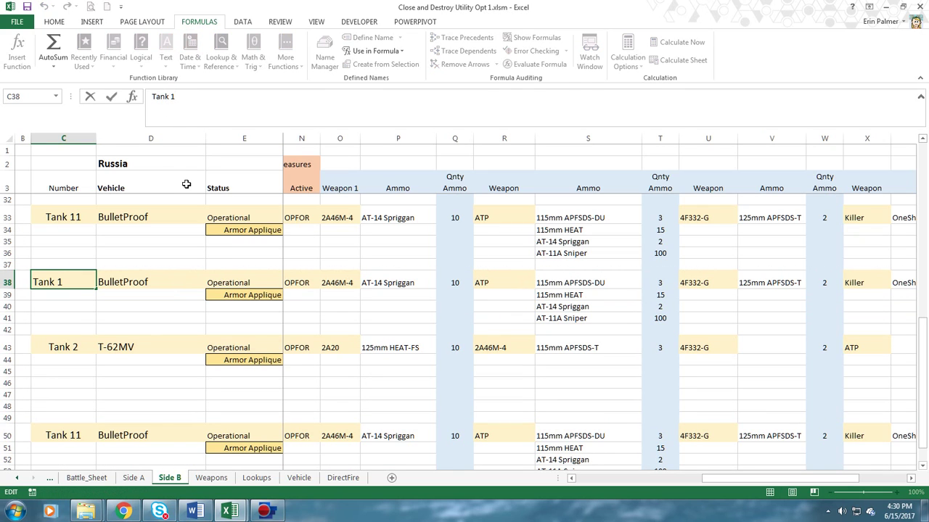
type("3")
left_click(83, 346)
left_click(173, 96)
key("BackSpace")
type("4")
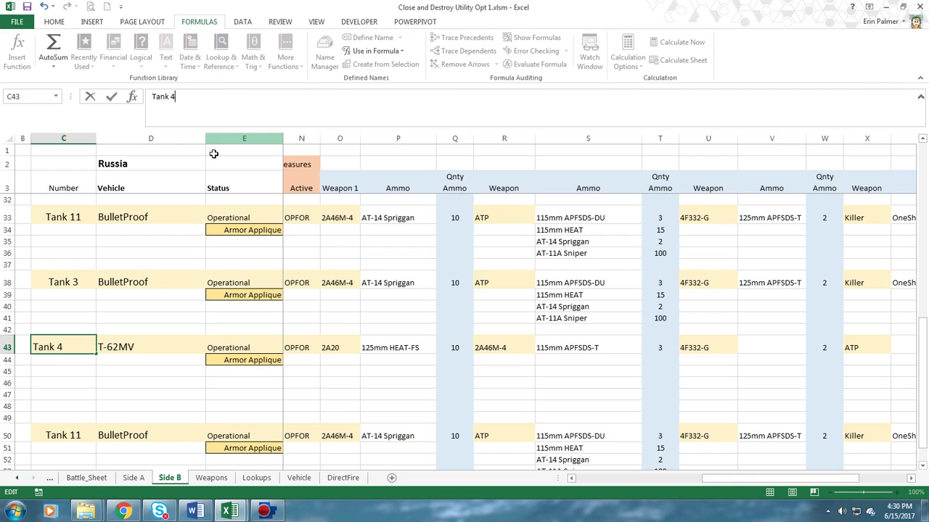
left_click(76, 428)
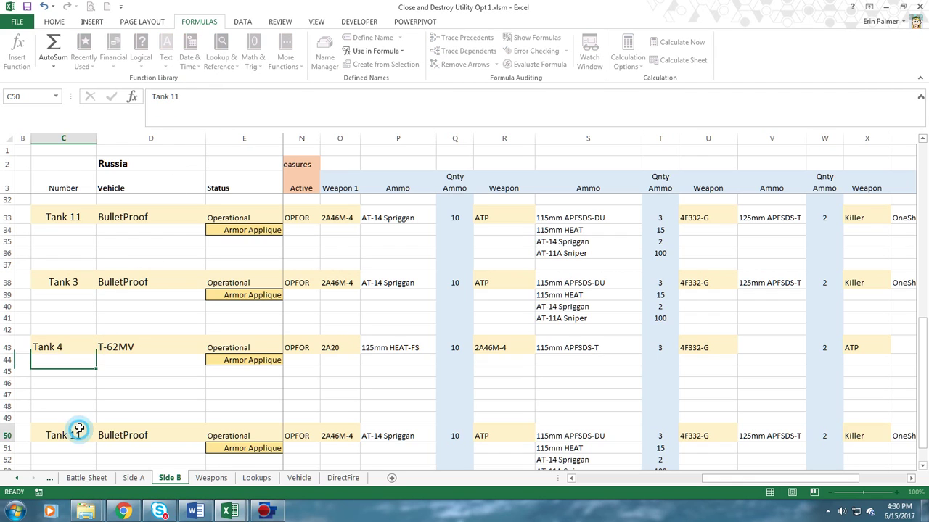
left_click(172, 98)
key("BackSpace")
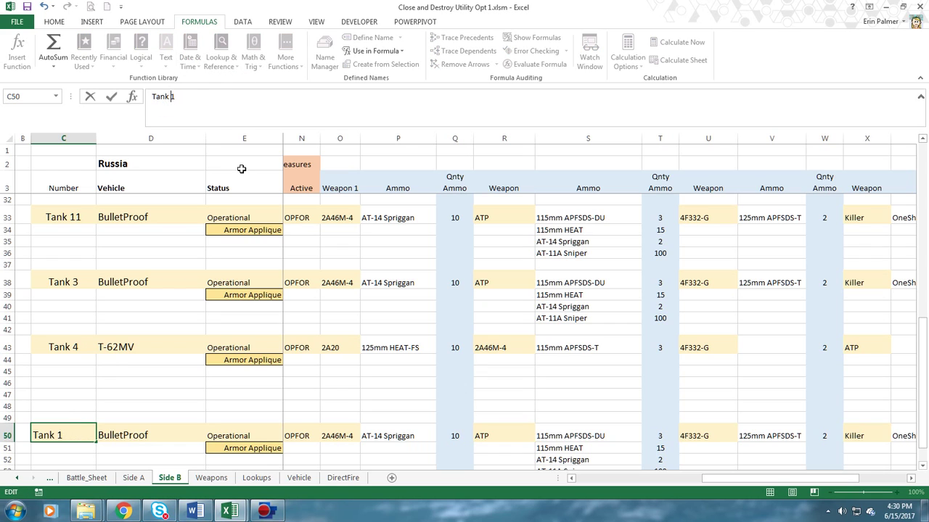
type("5")
key("Return")
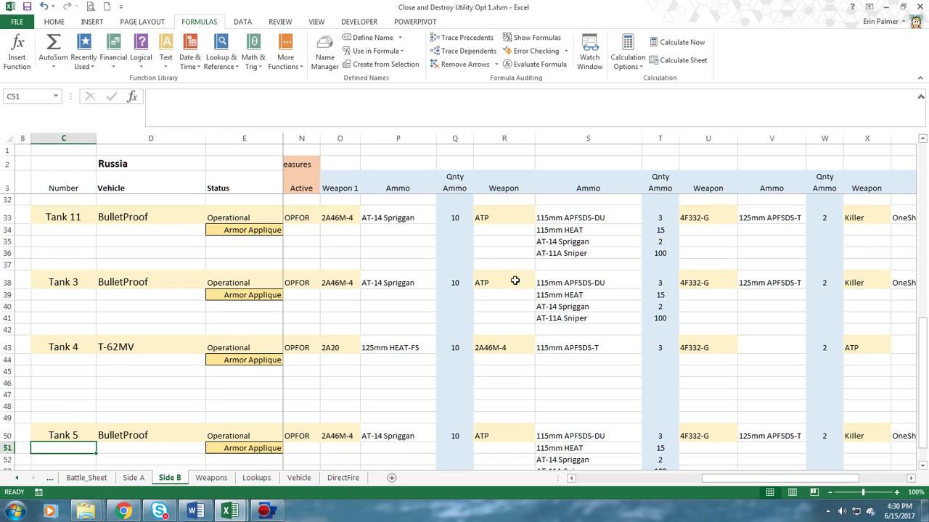
Set Tank 4's first weapon ammo to 125mm APFSDS-T with a quantity of 5.
left_click(462, 349)
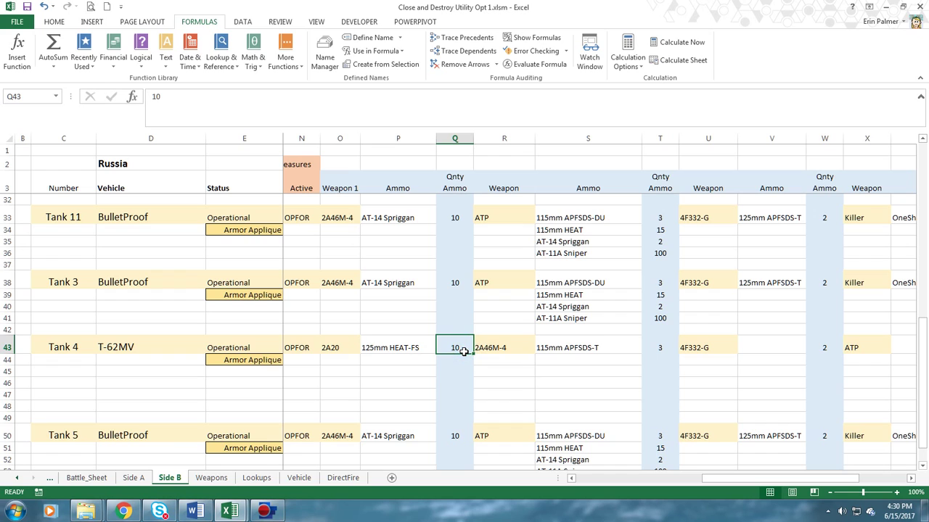
type("5")
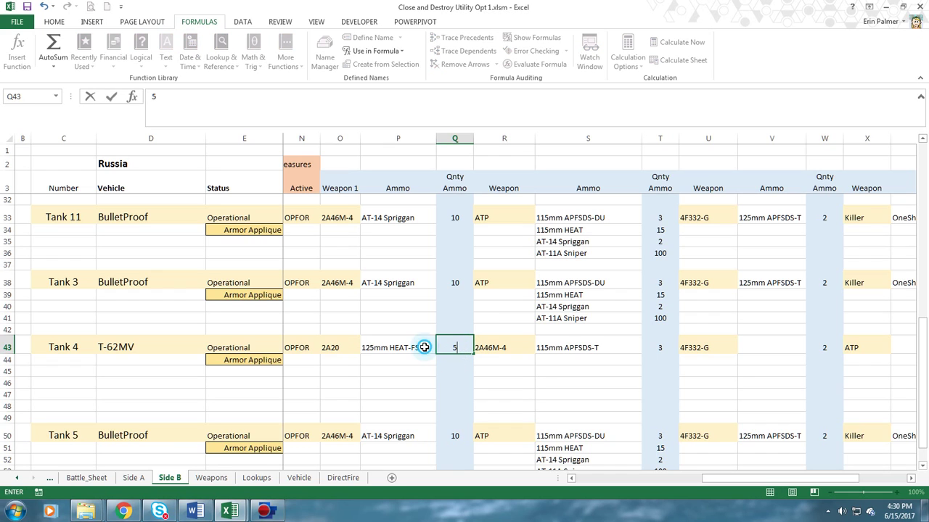
left_click(429, 350)
left_click(440, 349)
left_click(424, 371)
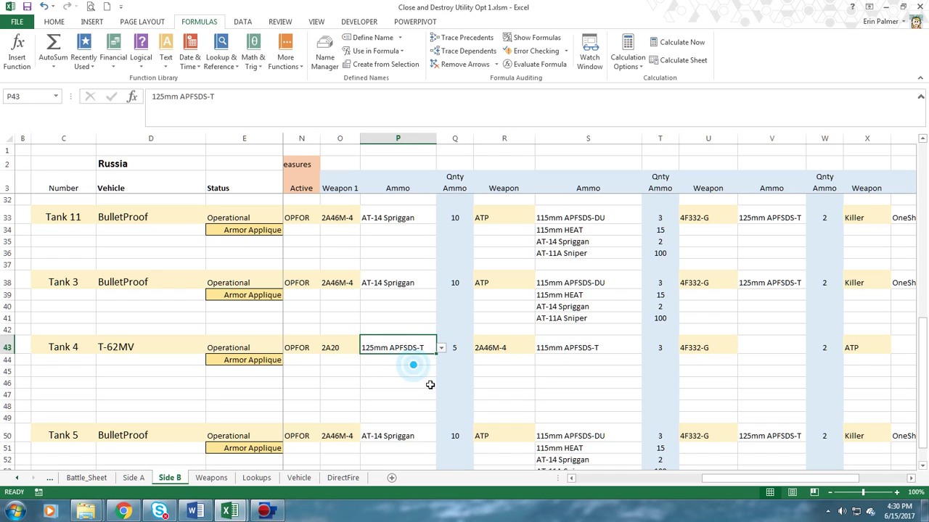
Set Tank 5's first weapon ammo in P50 to 115mm APFSDS-DU.
left_click(456, 438)
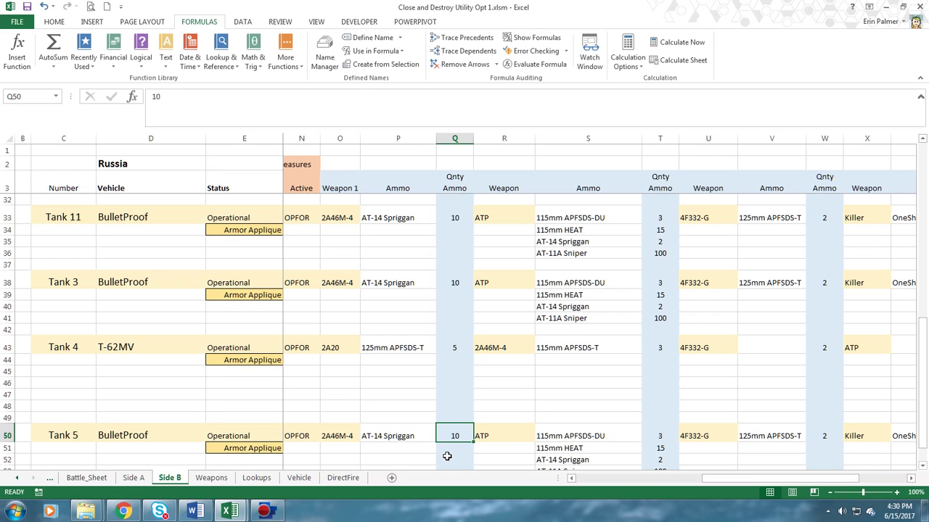
left_click(421, 436)
left_click(439, 437)
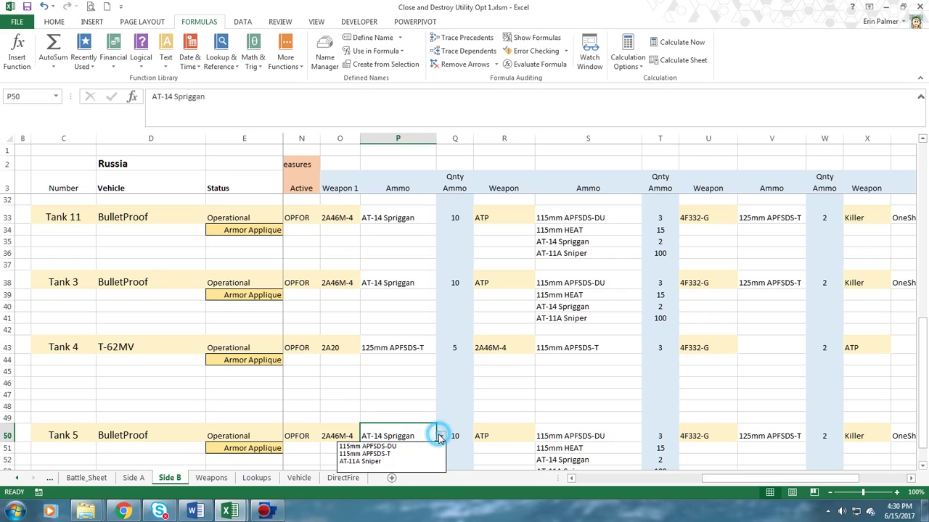
left_click(367, 446)
left_click(387, 393)
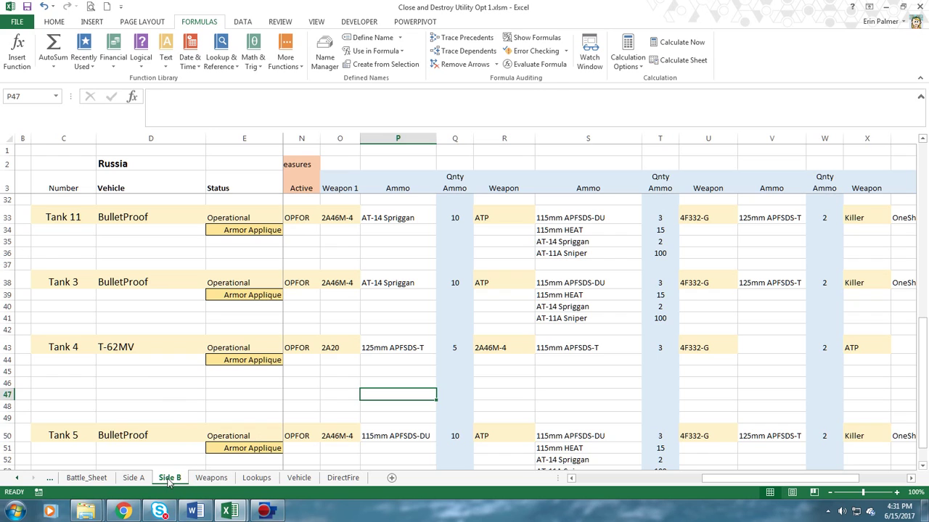
Change the country heading in D2 of the Side A sheet to UK.
left_click(145, 482)
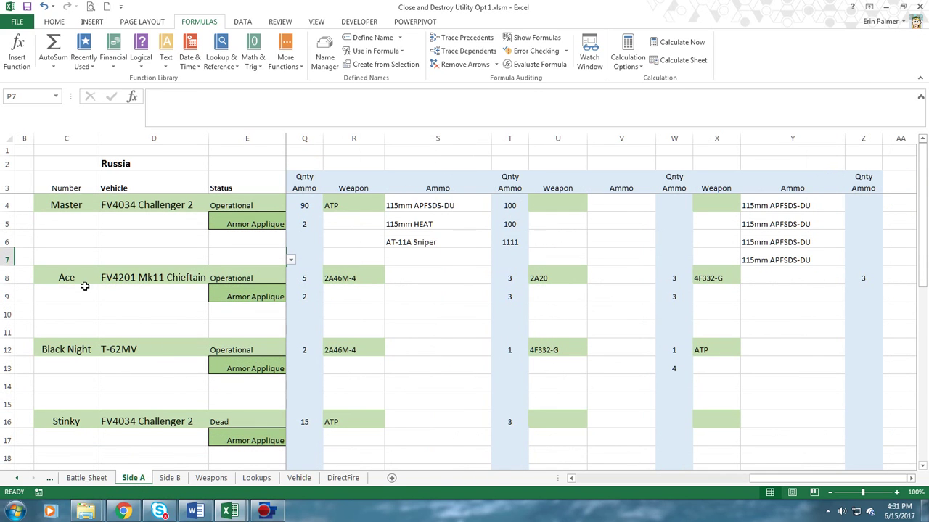
left_click(126, 166)
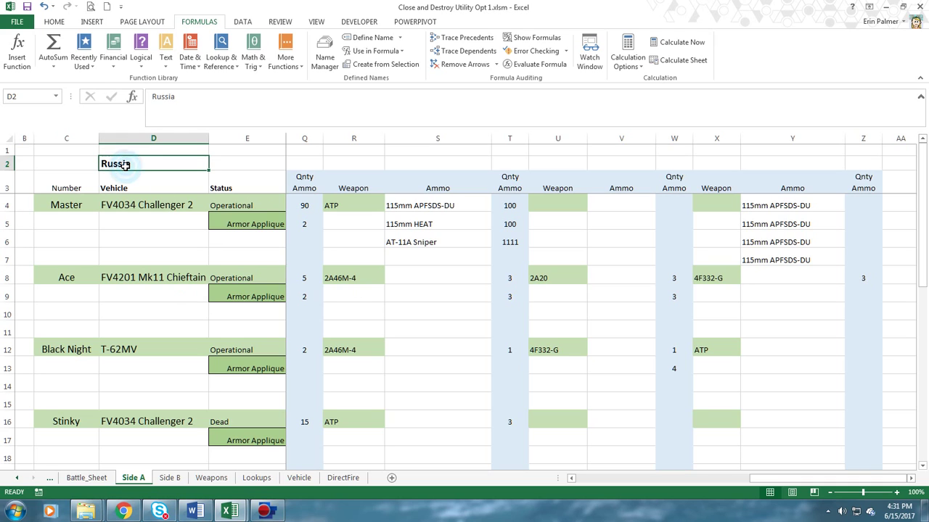
type("UK")
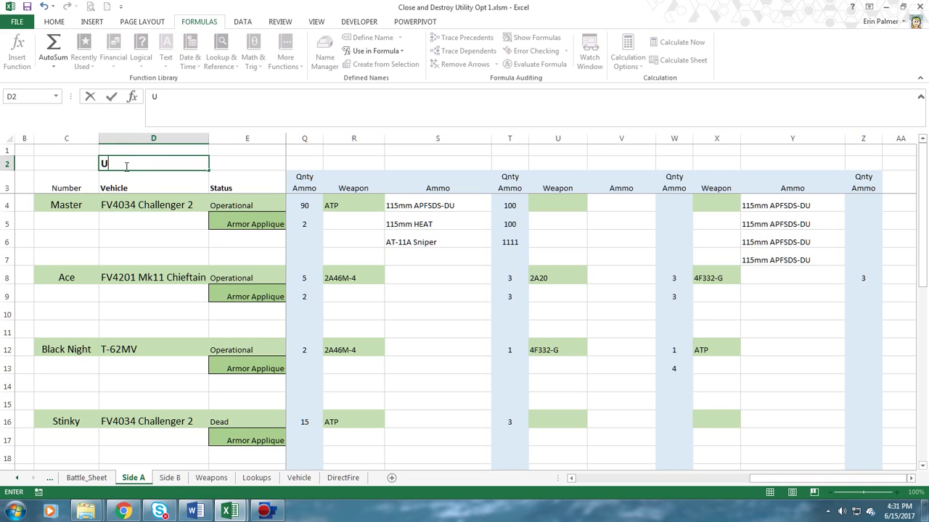
left_click(145, 239)
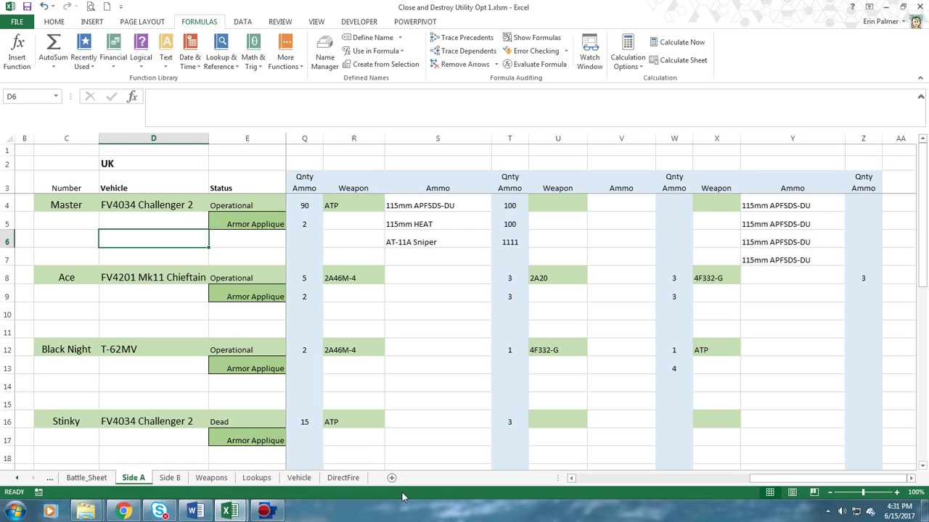
left_click_drag(782, 480, 569, 485)
left_click_drag(5, 205, 16, 258)
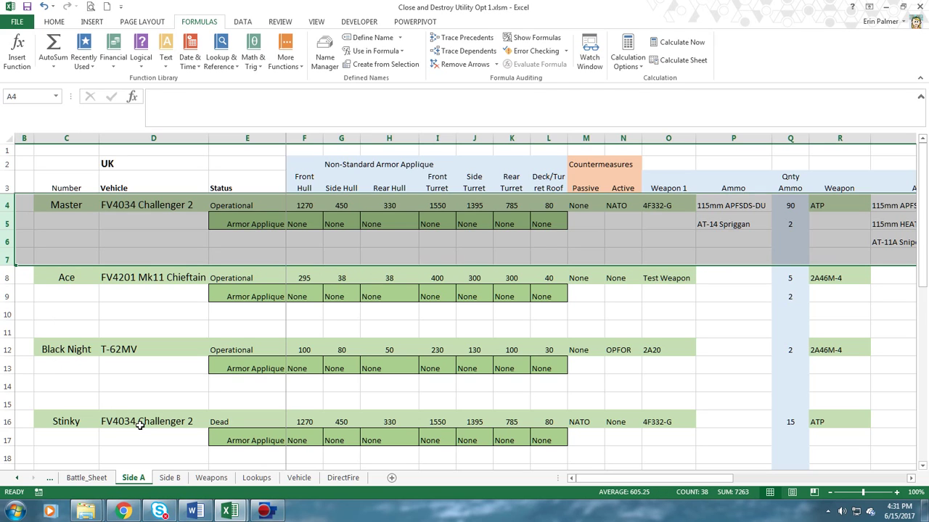
key("ctrl+9")
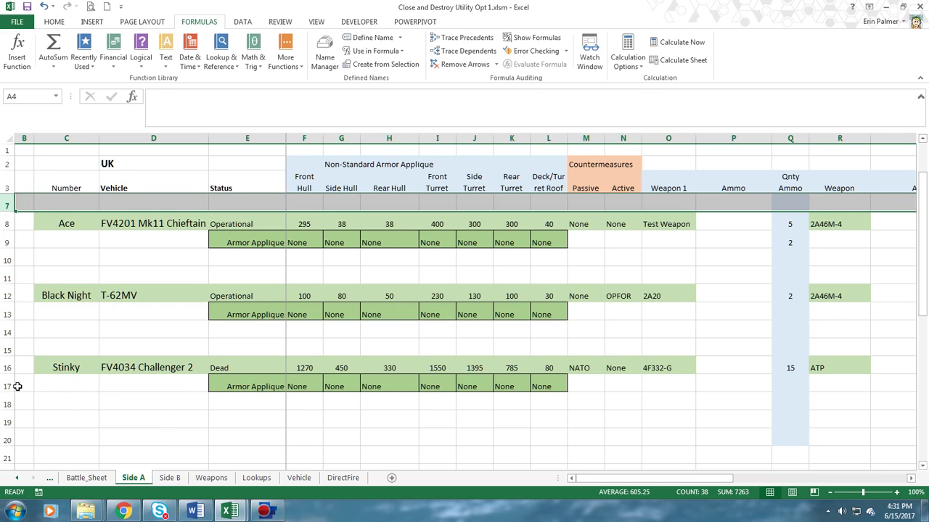
left_click_drag(13, 367, 30, 433)
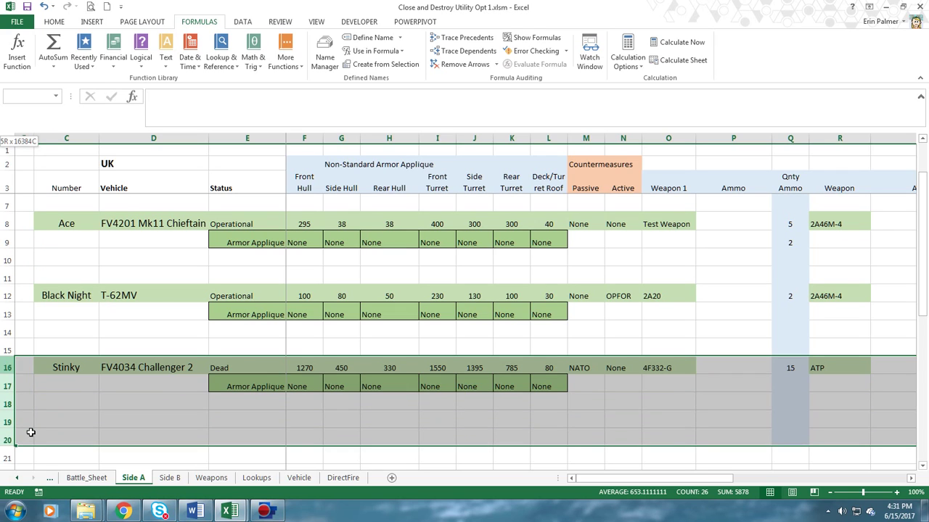
left_click(752, 438)
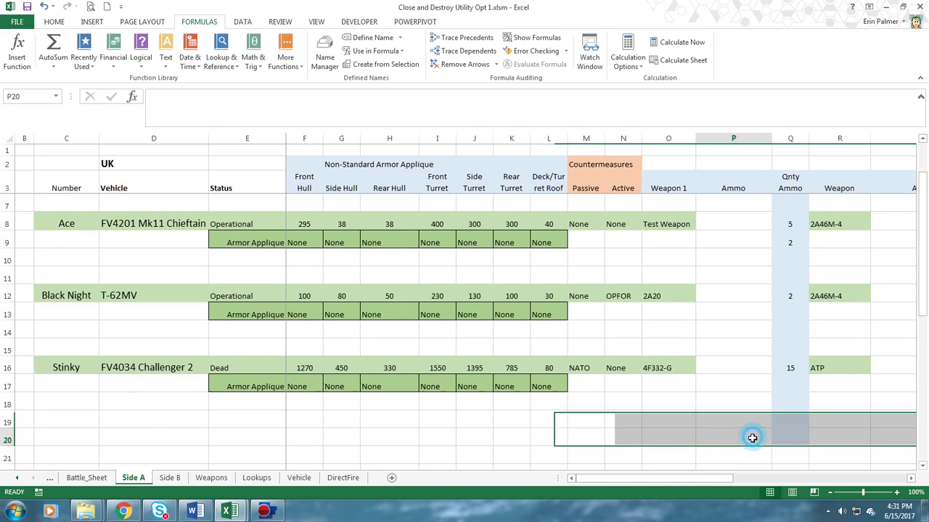
Go to the Battle_Sheet and select the attacking vehicle's side in C2.
left_click(101, 482)
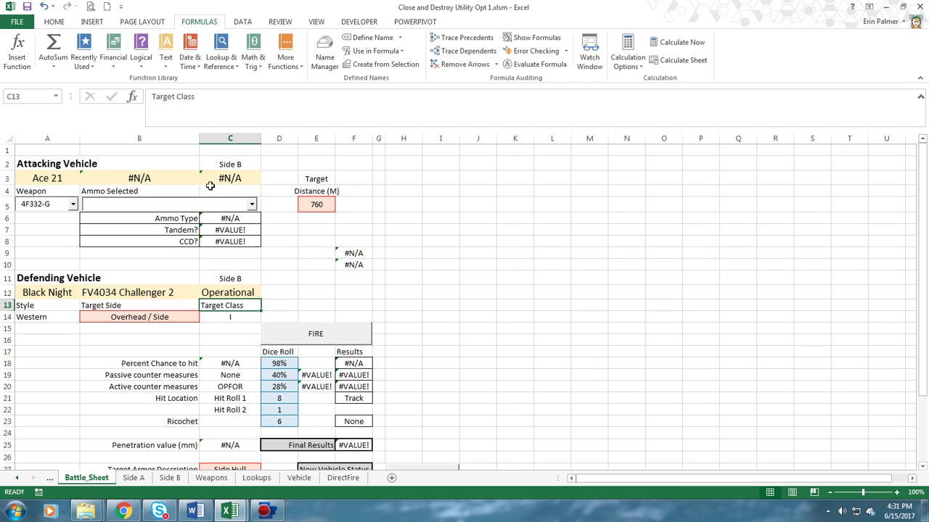
left_click(228, 164)
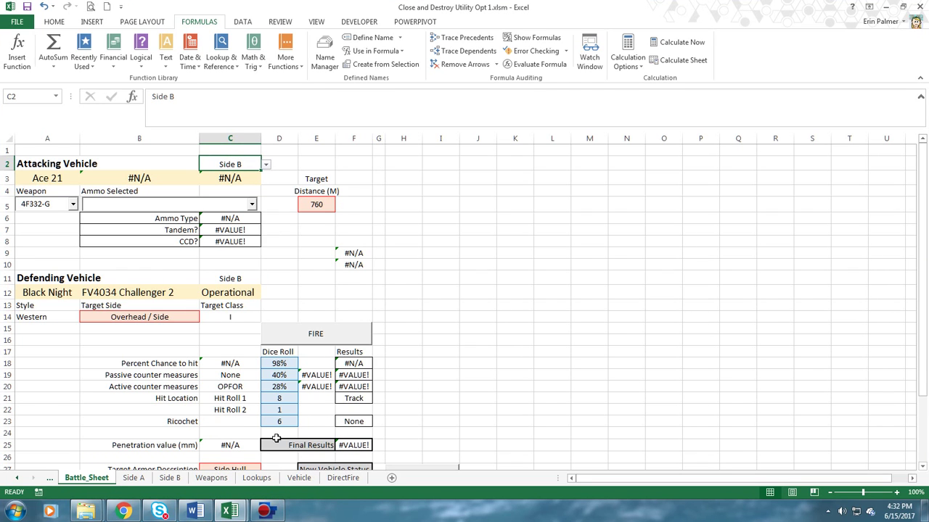
Switch to the MP4 files folder in Windows Explorer, check the Close and Destroy tutorial videos and close the folder.
mouse_move(267, 512)
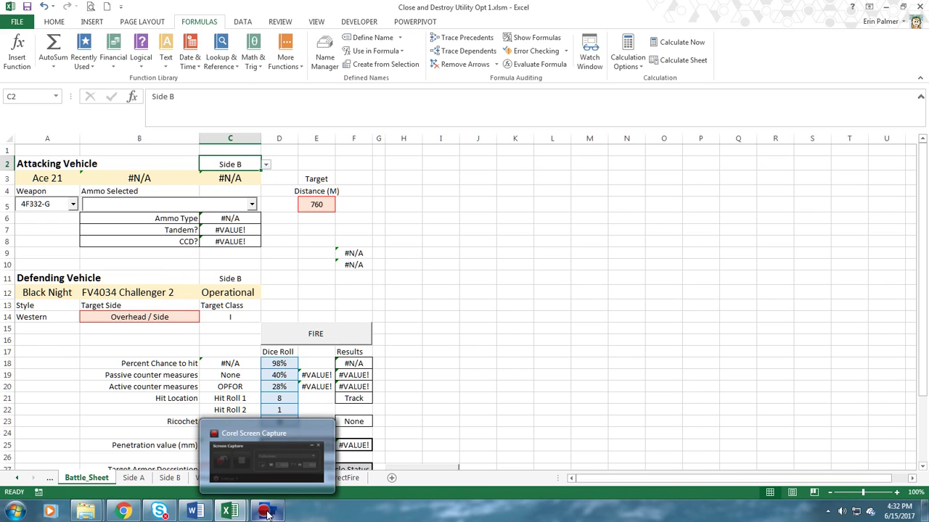
mouse_move(219, 514)
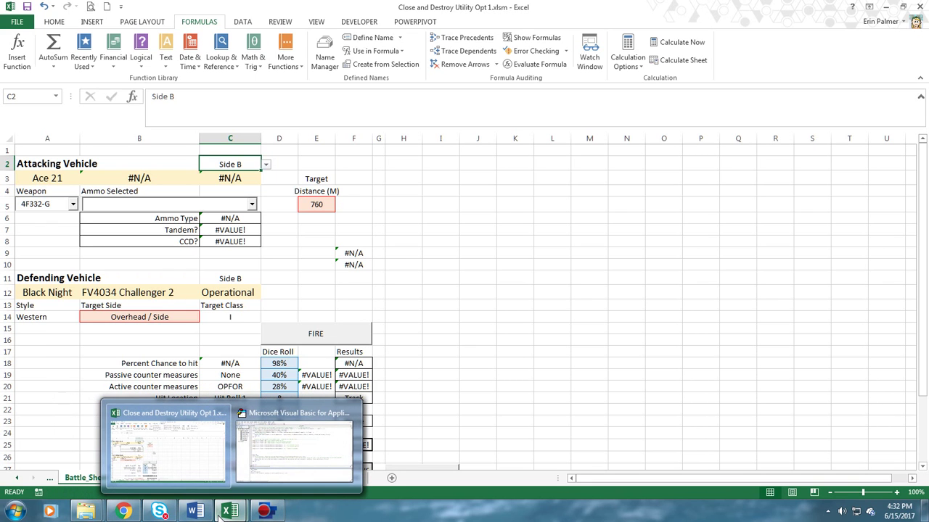
mouse_move(86, 512)
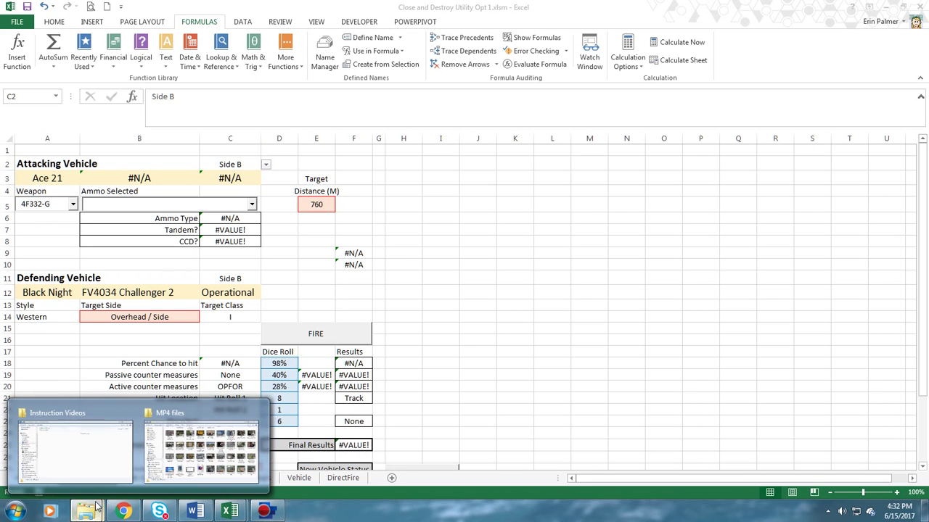
left_click(173, 450)
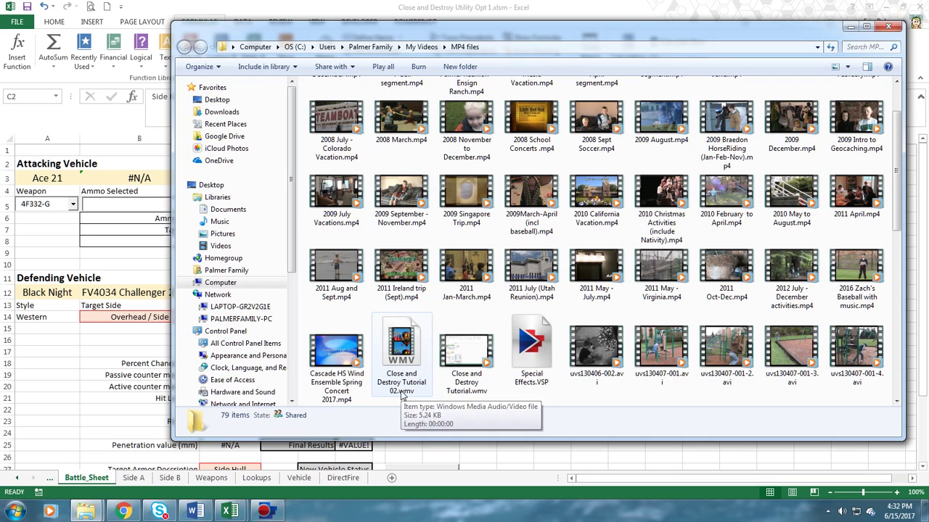
key("alt+F4")
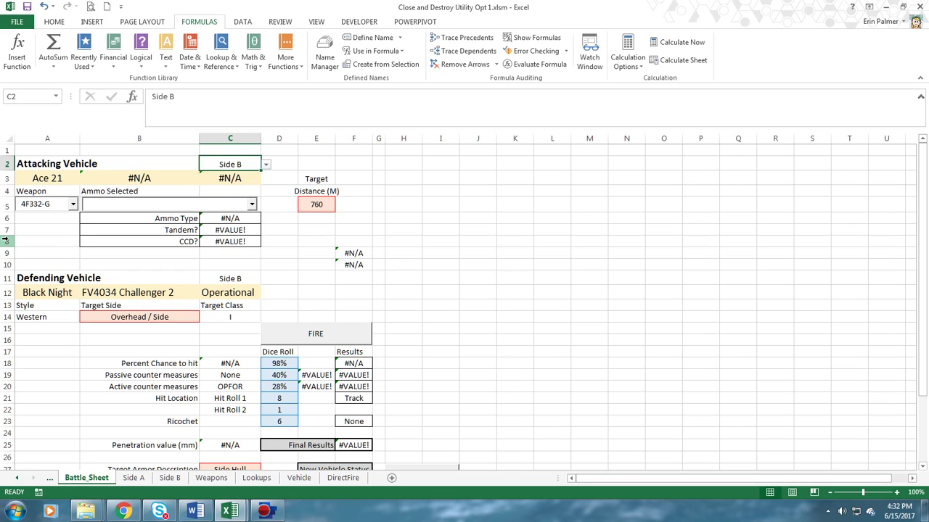
Keep Side B as the attacking vehicle's side in C2 and enter Tank 4 as the attacking vehicle in A3.
left_click(55, 180)
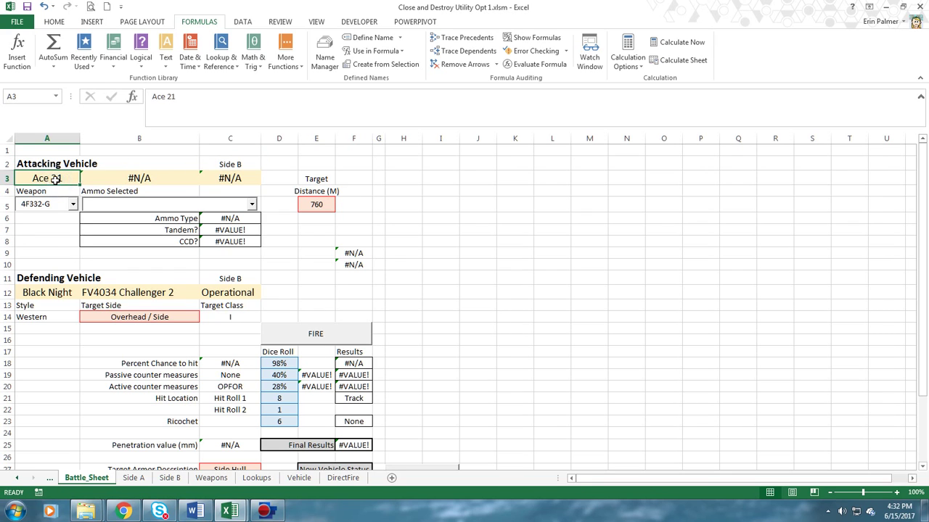
left_click(242, 168)
left_click(265, 164)
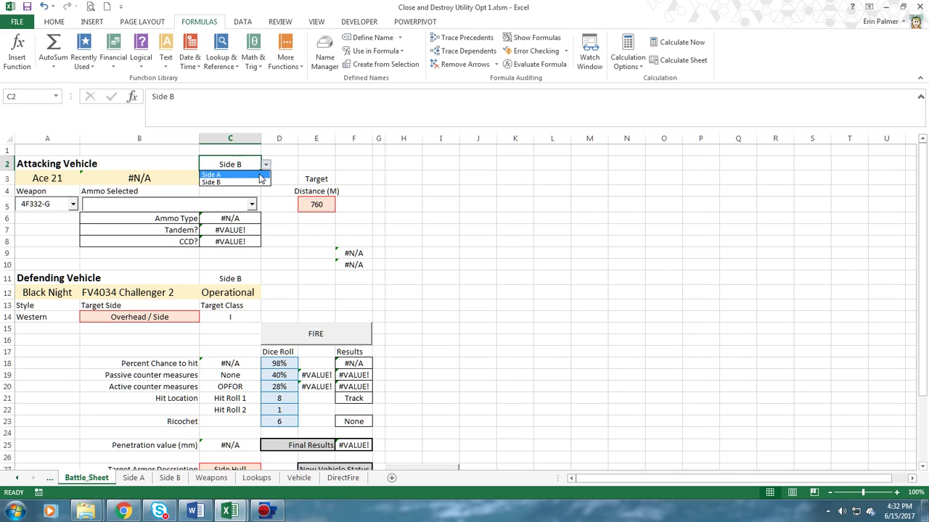
left_click(259, 182)
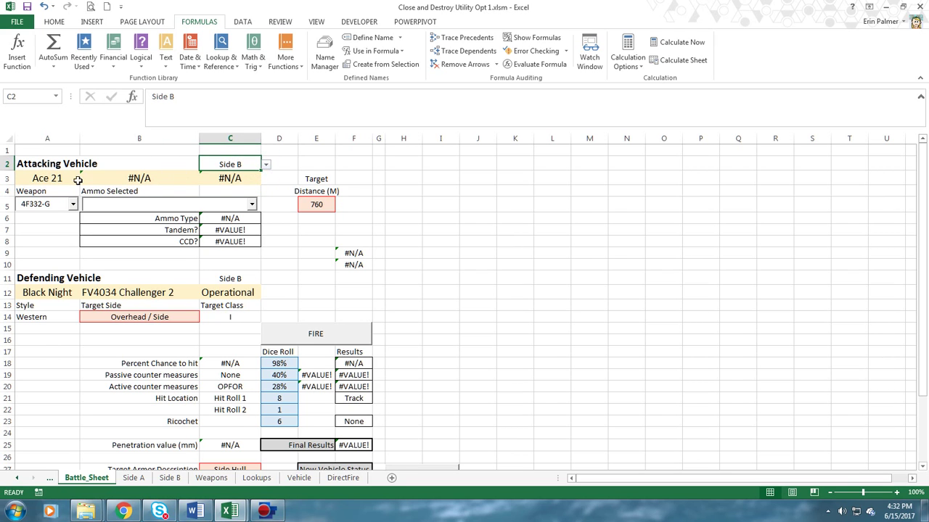
left_click(54, 180)
type("Ta")
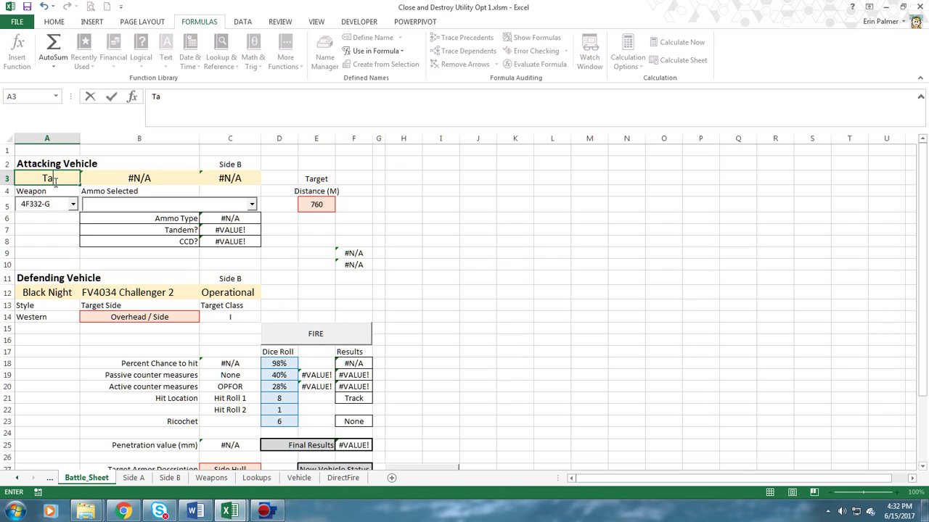
type("nk 4")
key("Return")
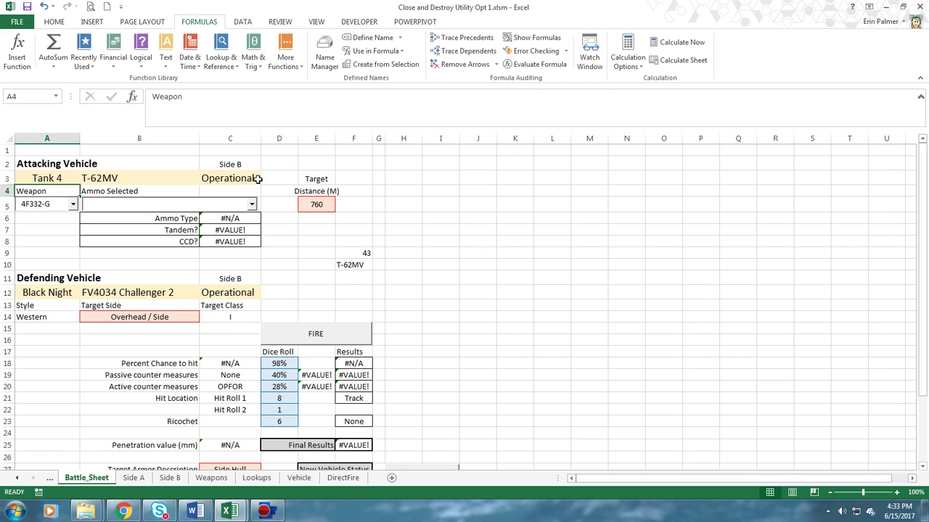
Choose weapon 2A46M-4 for the attacking Tank 4 and select 115mm APFSDS-T as its ammo.
left_click(74, 207)
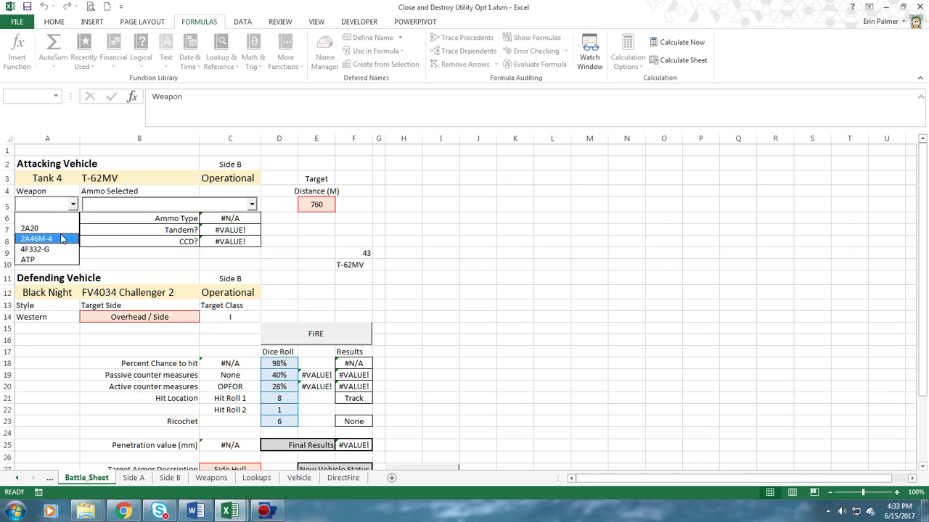
left_click(61, 240)
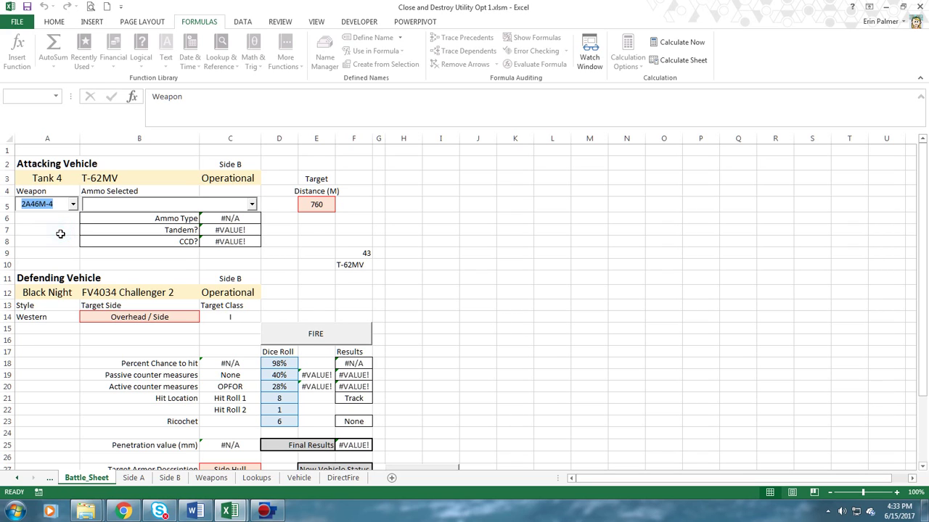
left_click(251, 206)
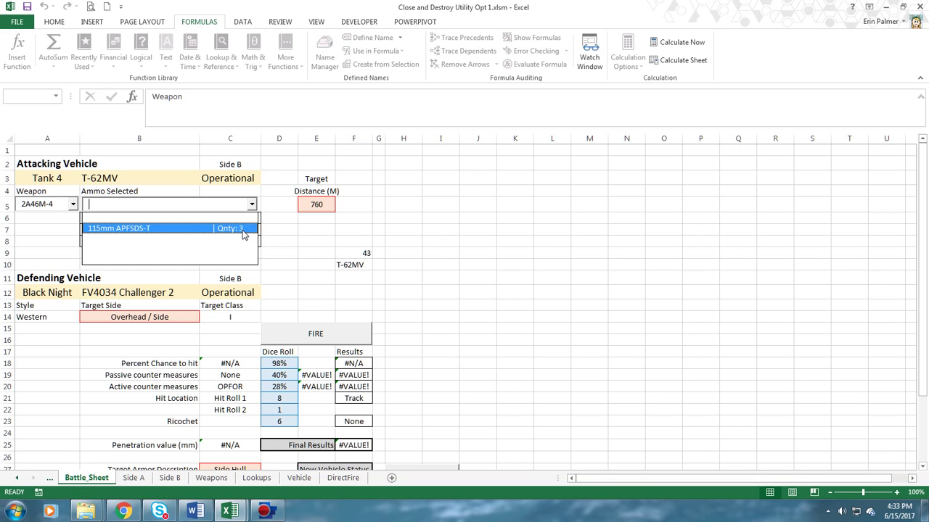
left_click(243, 229)
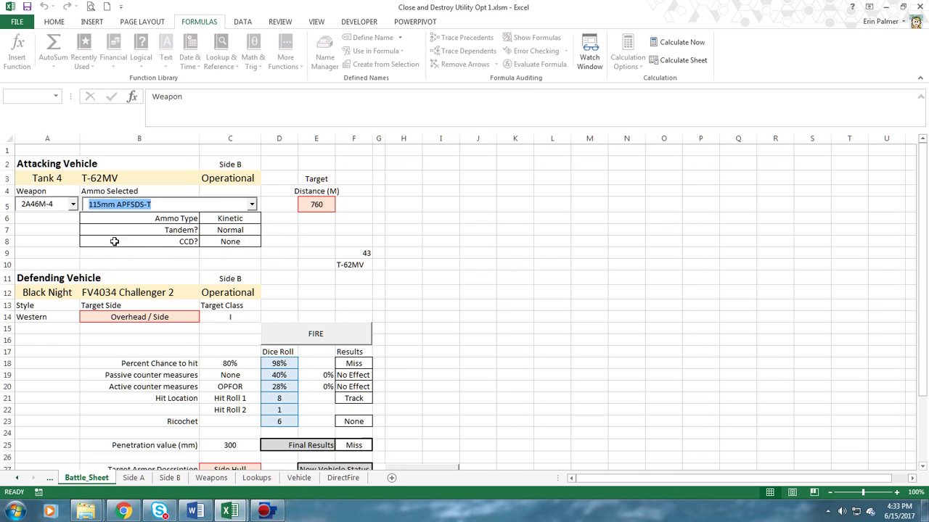
Change the attacking vehicle's weapon to ATP and check which ammo is available for it.
left_click(73, 205)
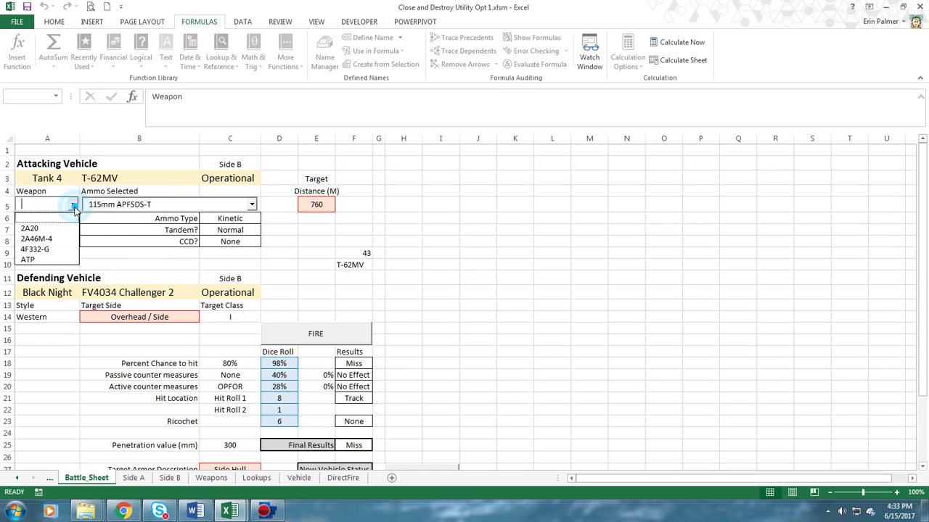
left_click(61, 258)
left_click(253, 205)
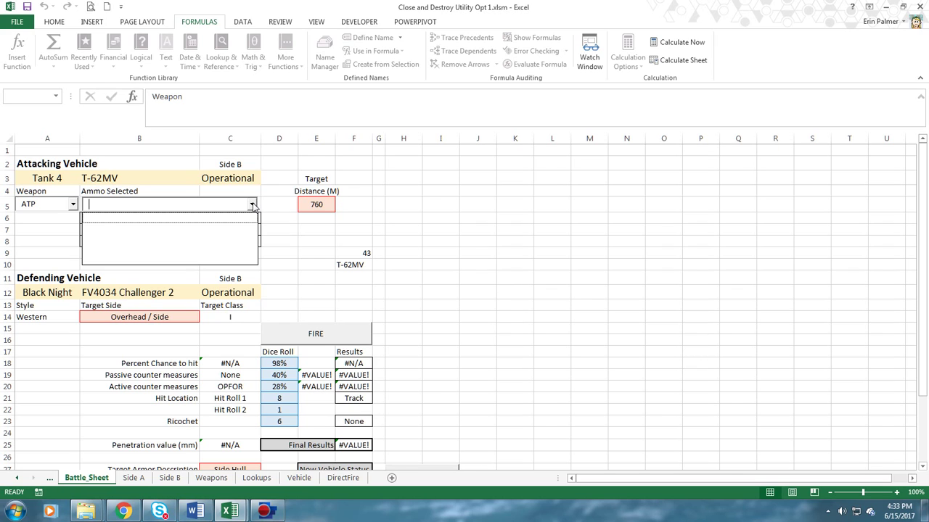
left_click(295, 231)
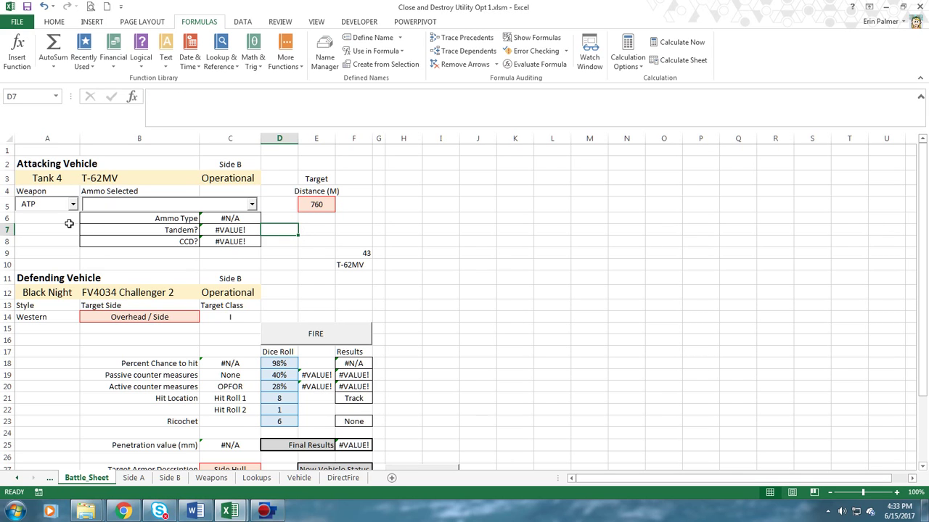
On the Side B sheet, set Tank 4's ATP ammo in Y43 to AT-11A Sniper and its quantity in Z43 to 5.
left_click(170, 478)
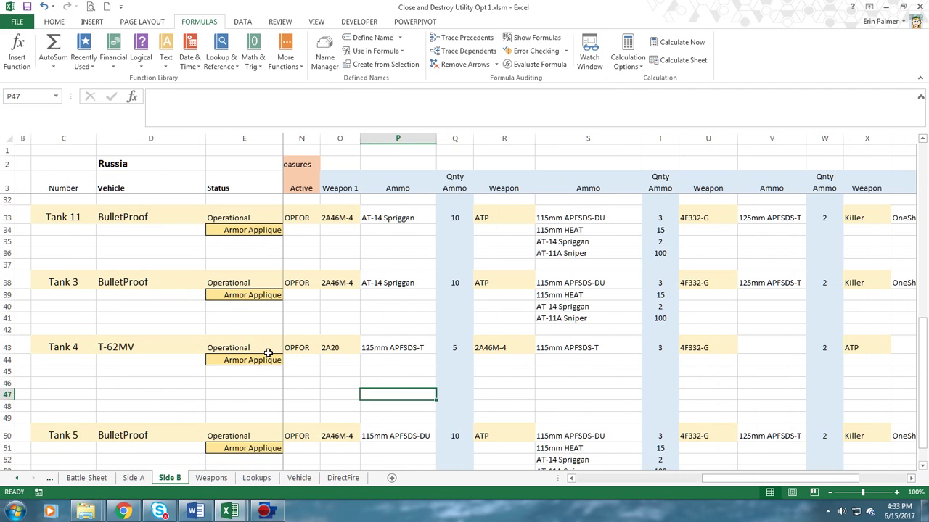
left_click(911, 479)
left_click(911, 479)
left_click(910, 478)
left_click(911, 479)
left_click(910, 479)
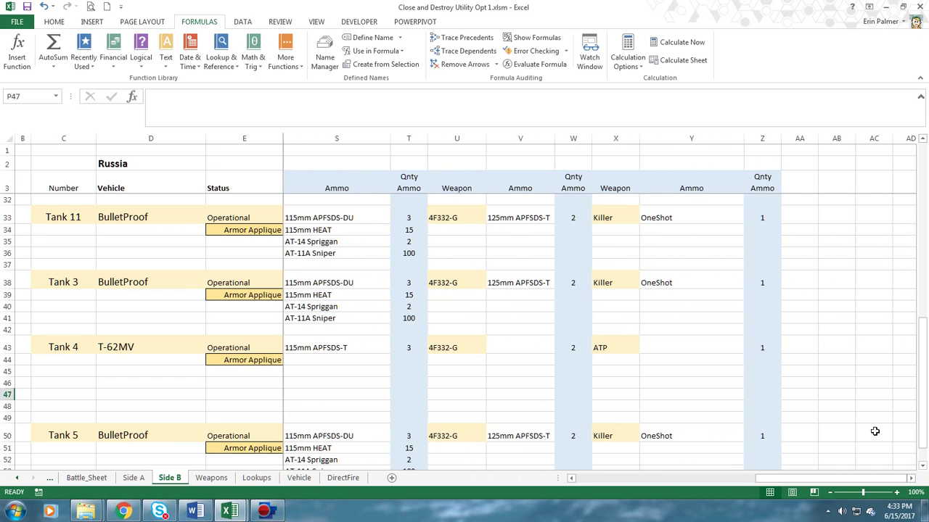
left_click(732, 345)
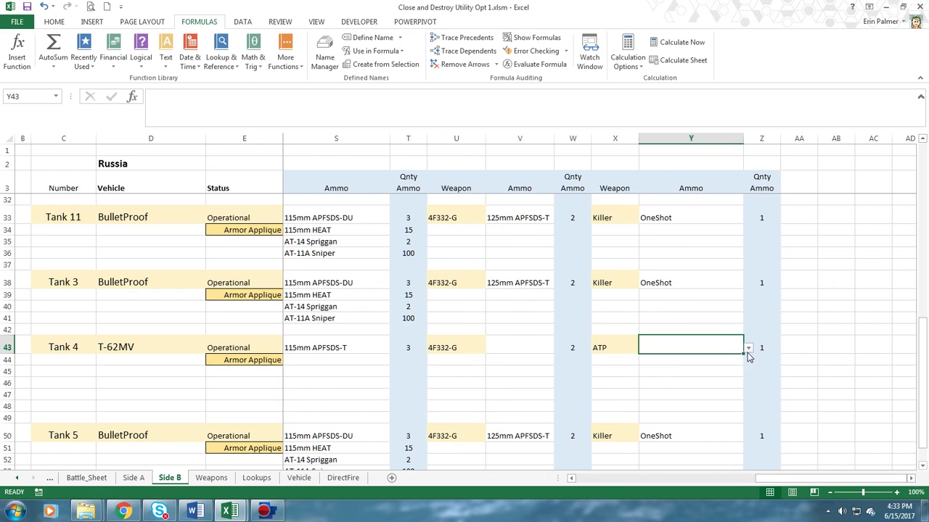
left_click(748, 349)
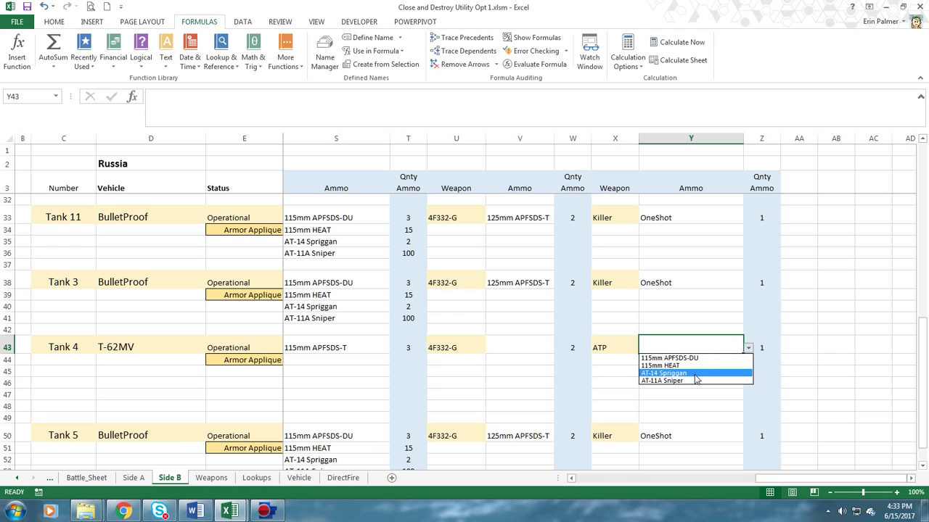
left_click(695, 382)
left_click(762, 353)
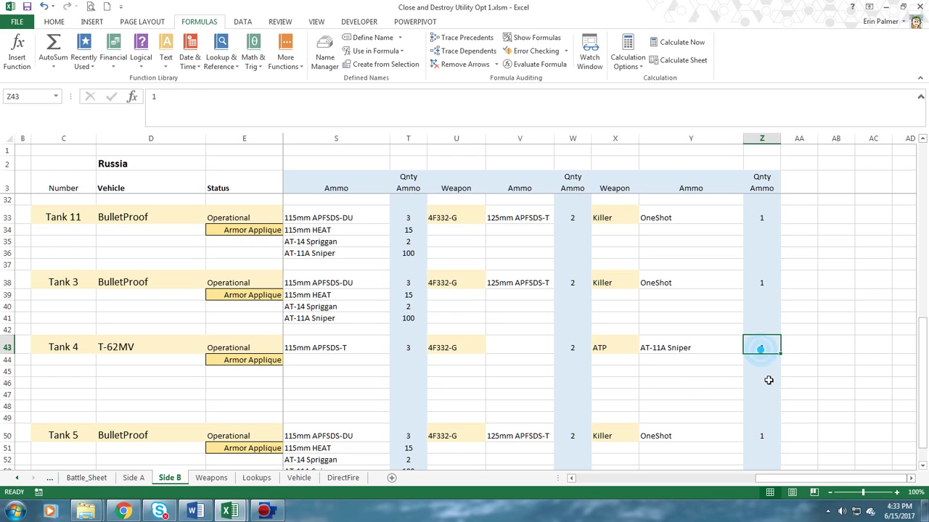
type("5")
key("Return")
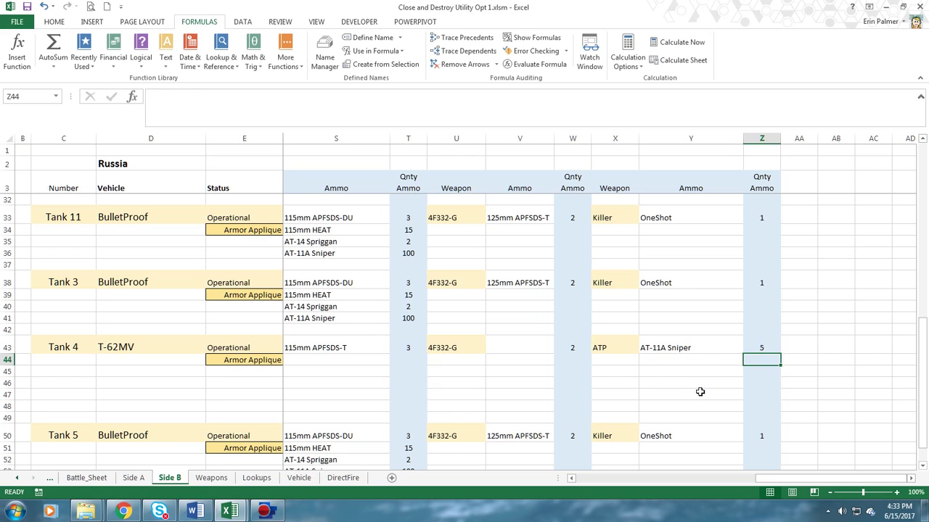
Return to the Battle_Sheet, choose AT-11A Sniper as the attacker's ammo and select the target distance cell E5.
left_click(97, 478)
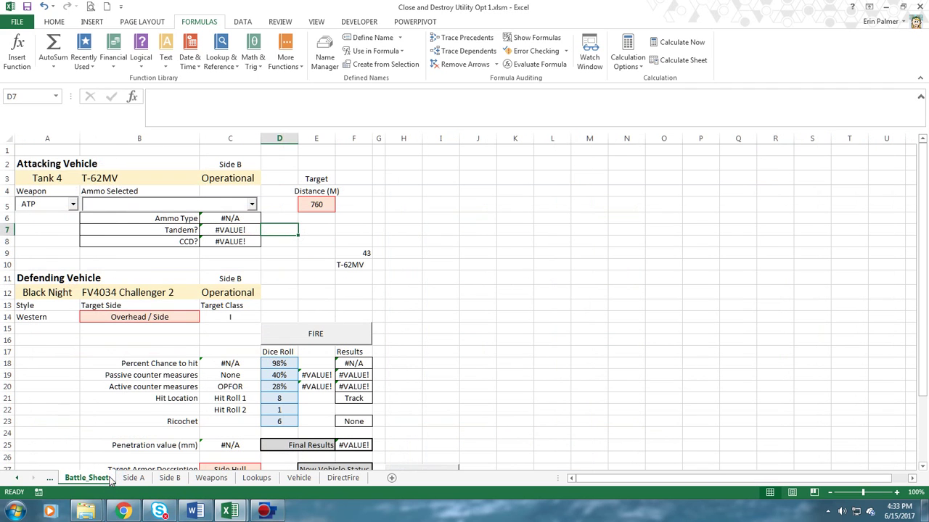
left_click(252, 204)
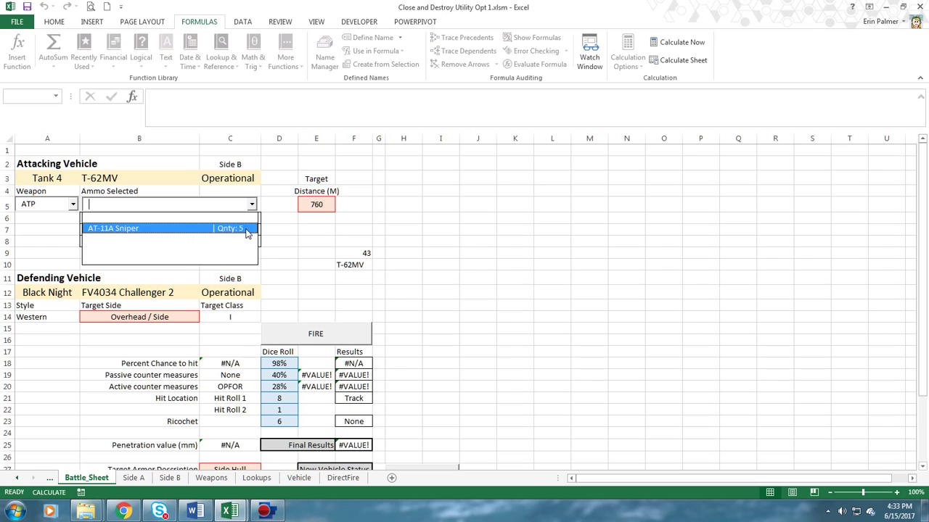
left_click(246, 229)
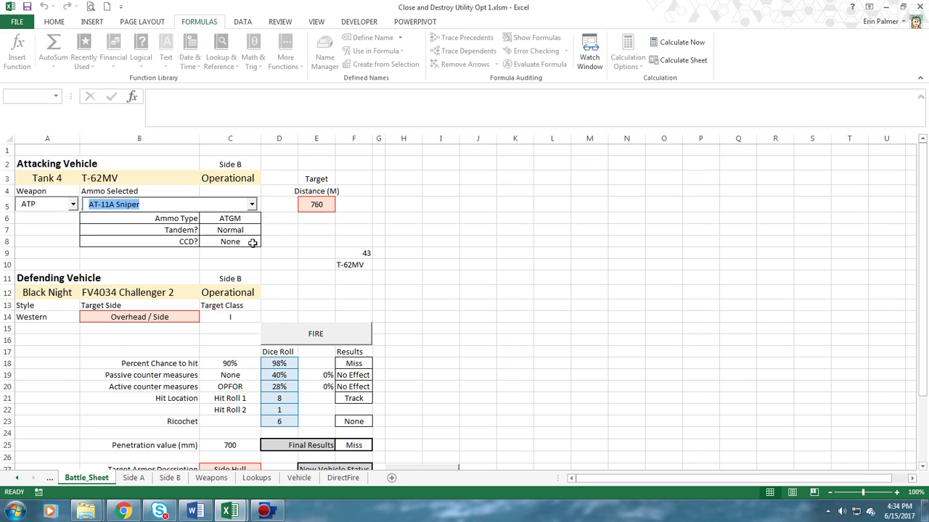
left_click(325, 206)
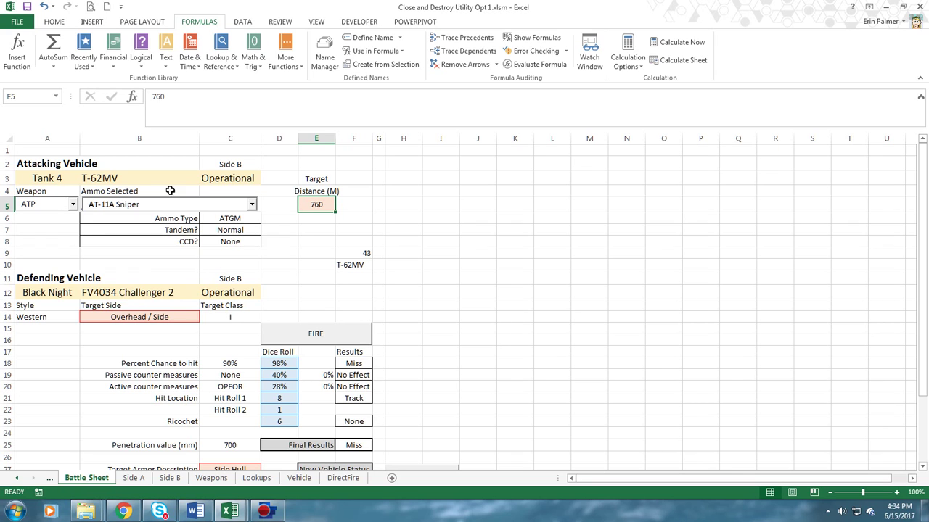
Set the defending vehicle's side in C11 to Side A.
left_click(244, 279)
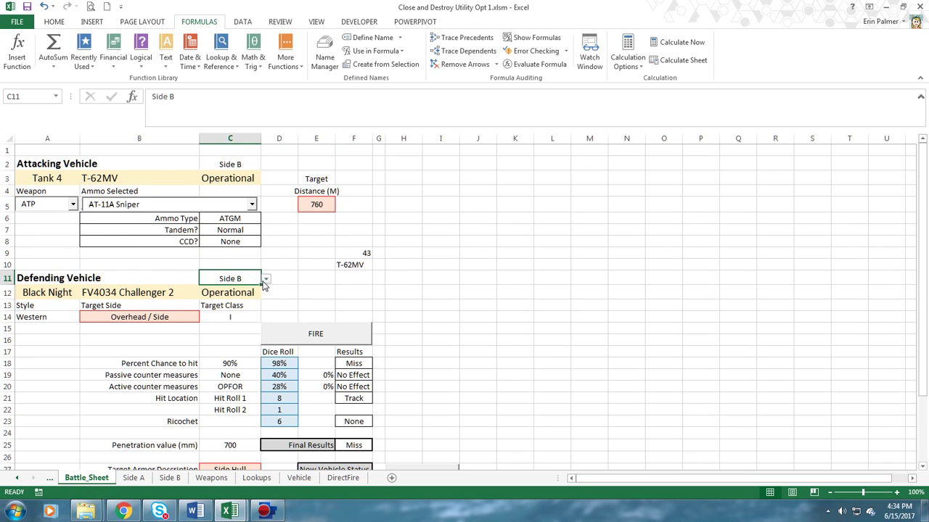
left_click(266, 280)
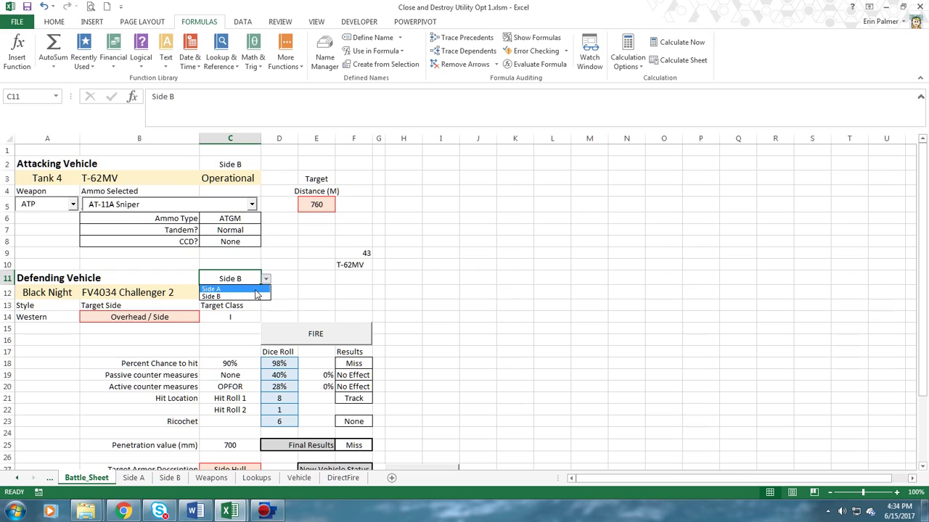
left_click(255, 295)
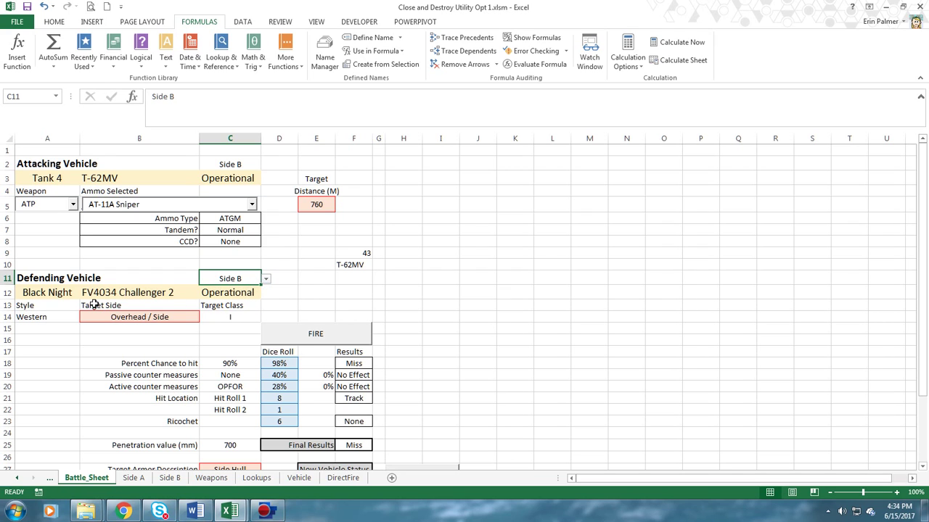
left_click(266, 279)
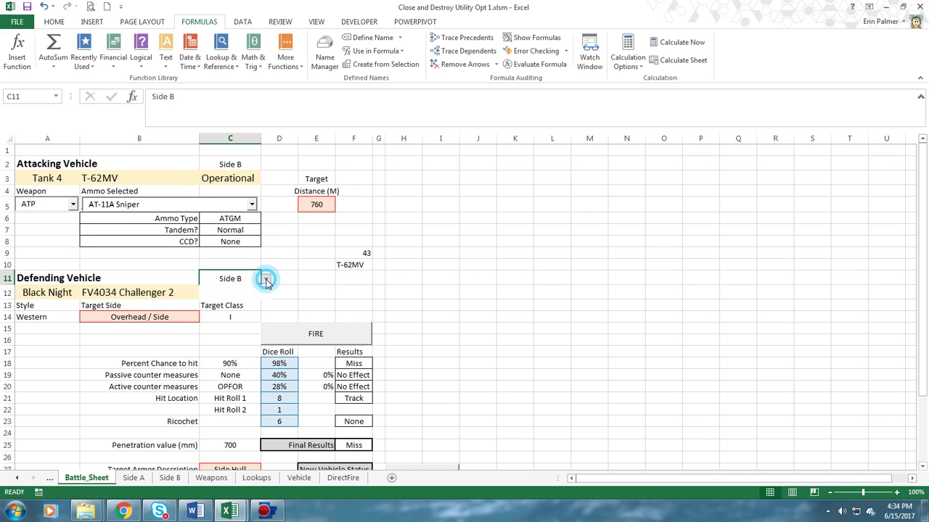
left_click(256, 290)
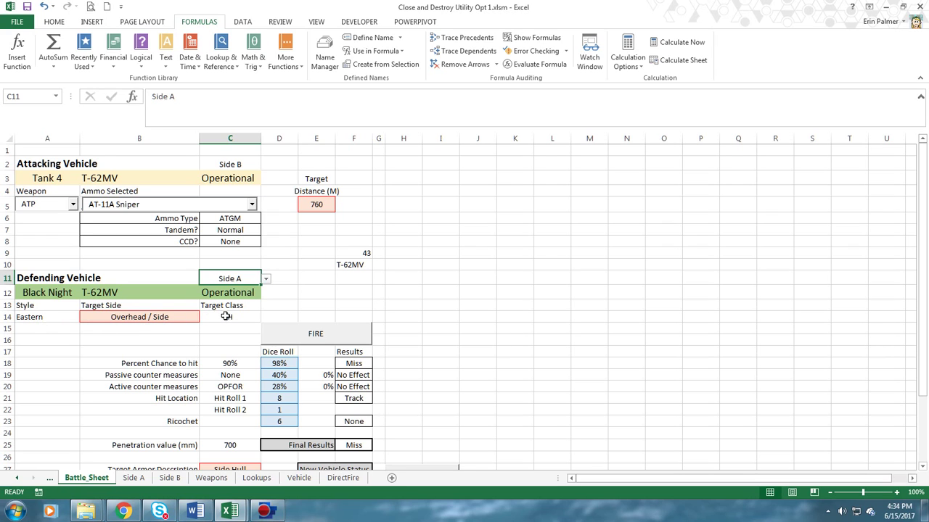
Set the defending vehicle's target side in B14 to Hull / Down (Moving).
left_click(148, 321)
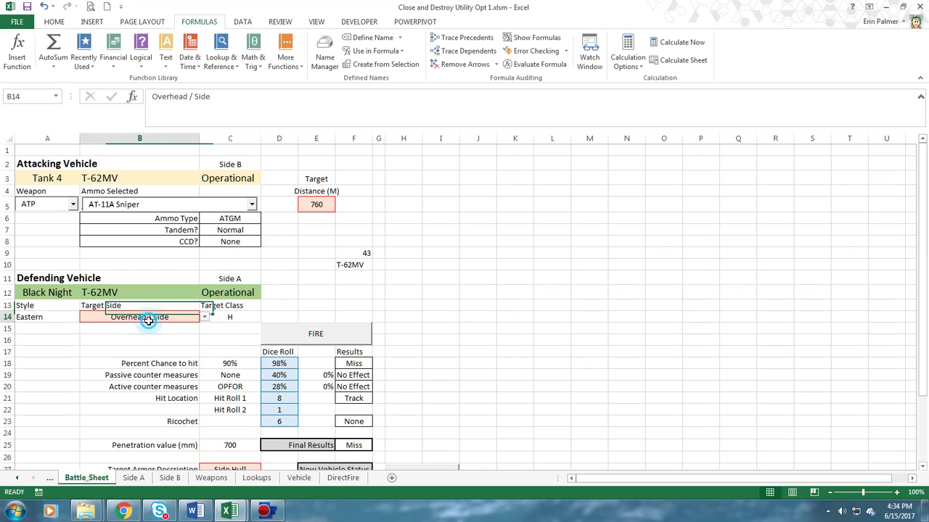
left_click(205, 318)
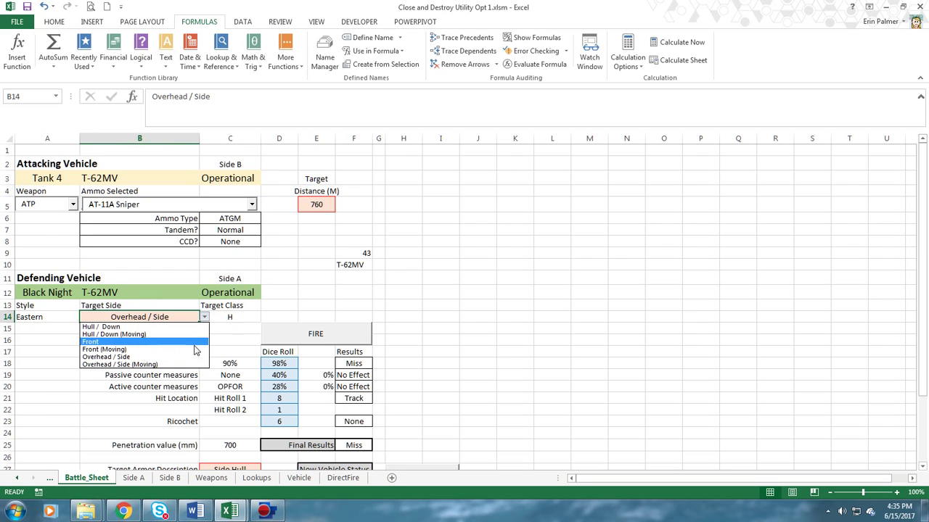
left_click(192, 335)
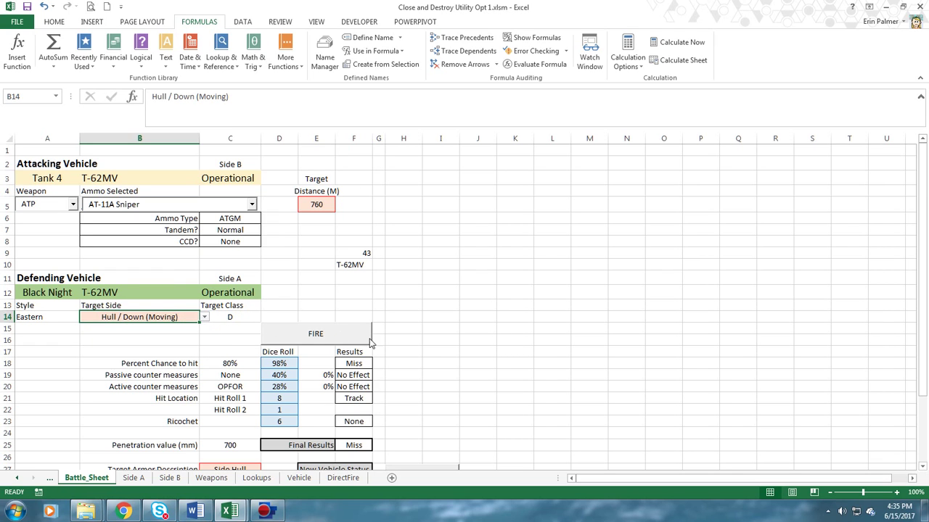
Set the Target Armor Description in C27 to Side Turret.
scroll(428, 355, "down", 1)
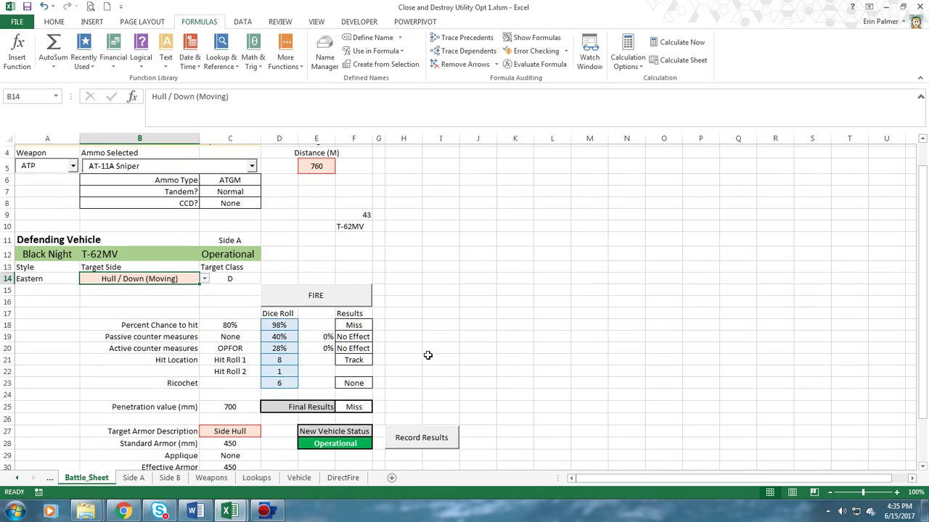
left_click(245, 430)
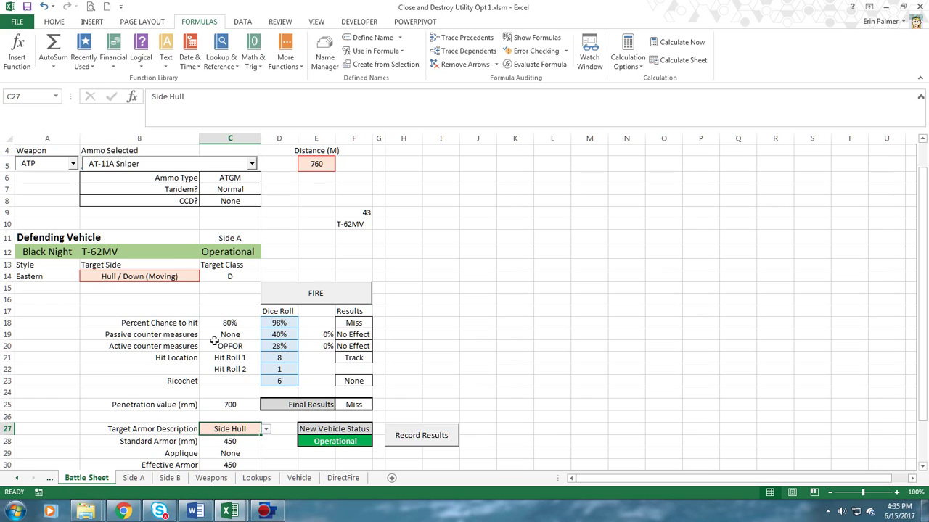
left_click(266, 429)
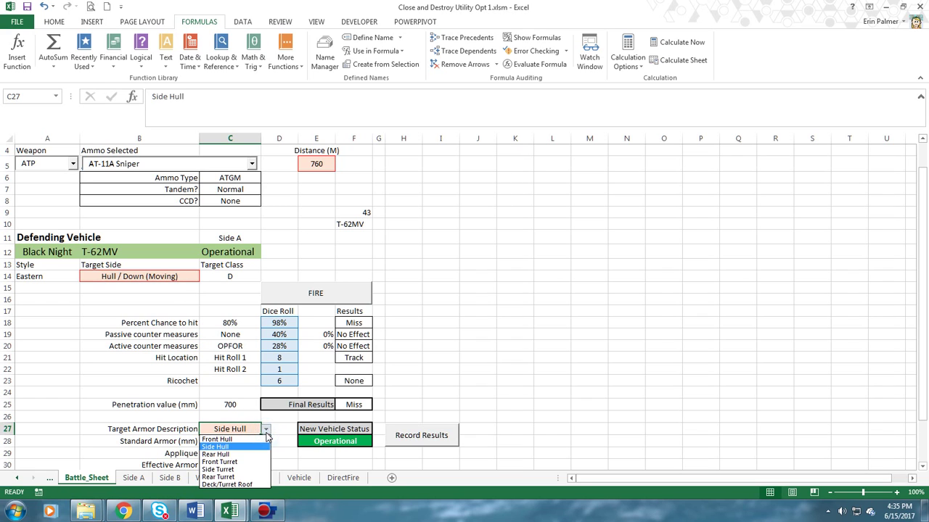
left_click(245, 472)
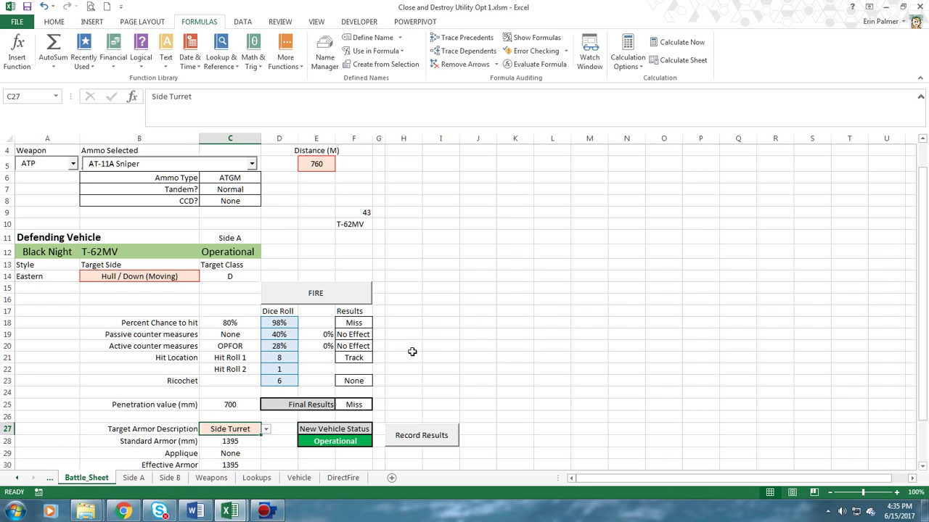
scroll(411, 351, "up", 1)
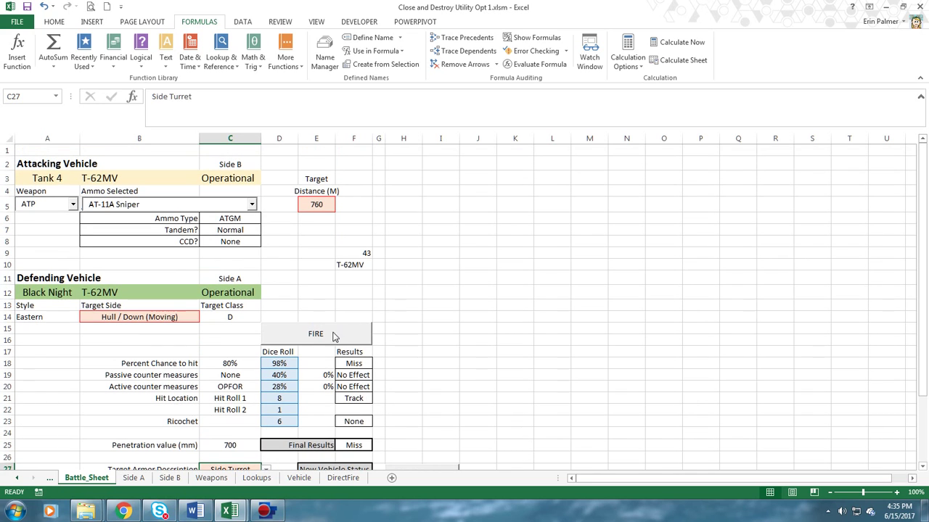
Try to fire the attack with the attacker's ammo selection left blank.
left_click(251, 205)
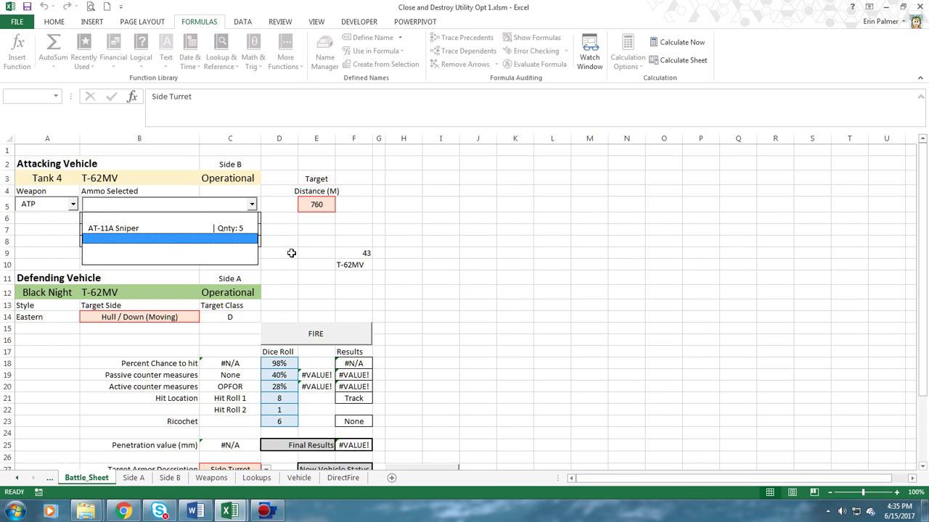
left_click(318, 303)
left_click(327, 338)
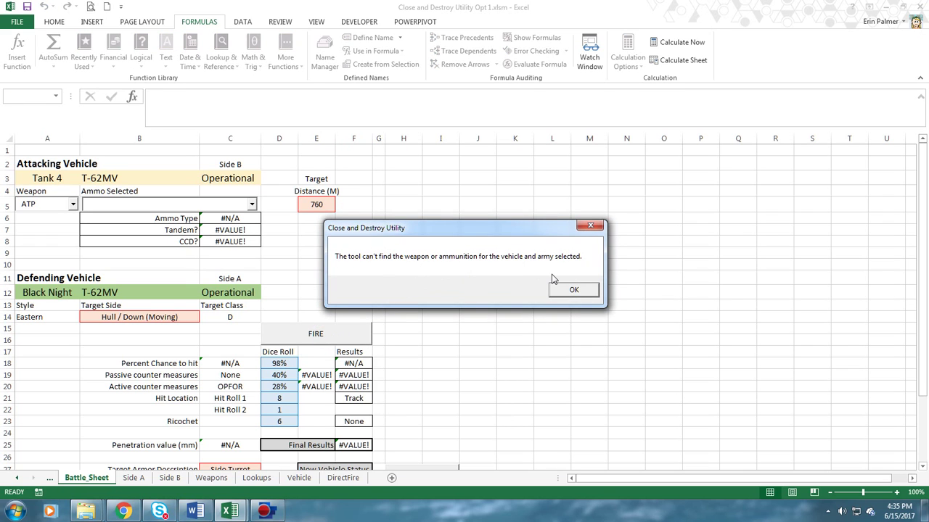
left_click(574, 291)
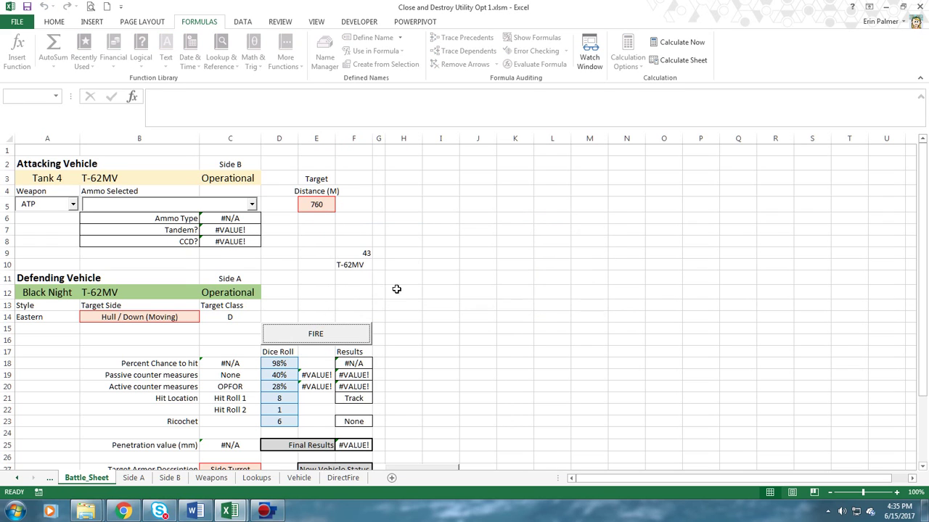
Select the ATP weapon with AT-11A Sniper ammo for the attacking vehicle and fire the attack.
left_click(73, 205)
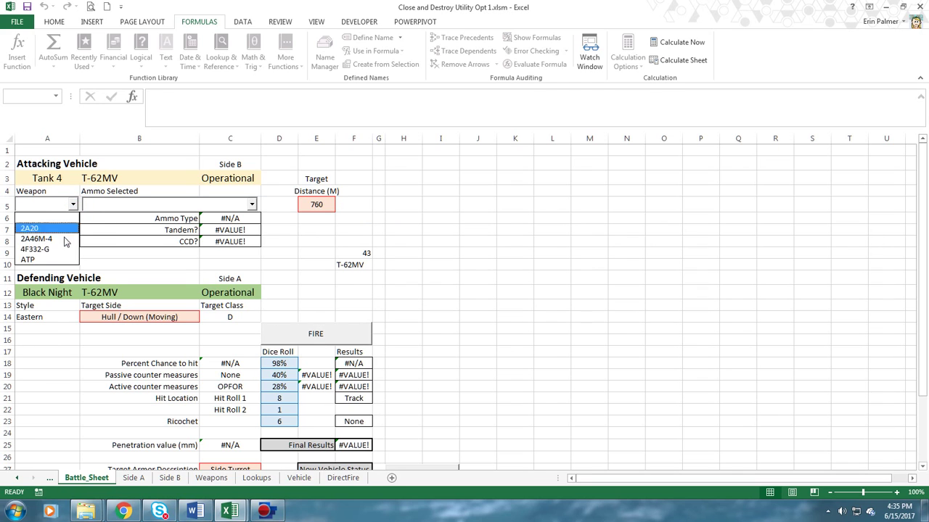
left_click(58, 259)
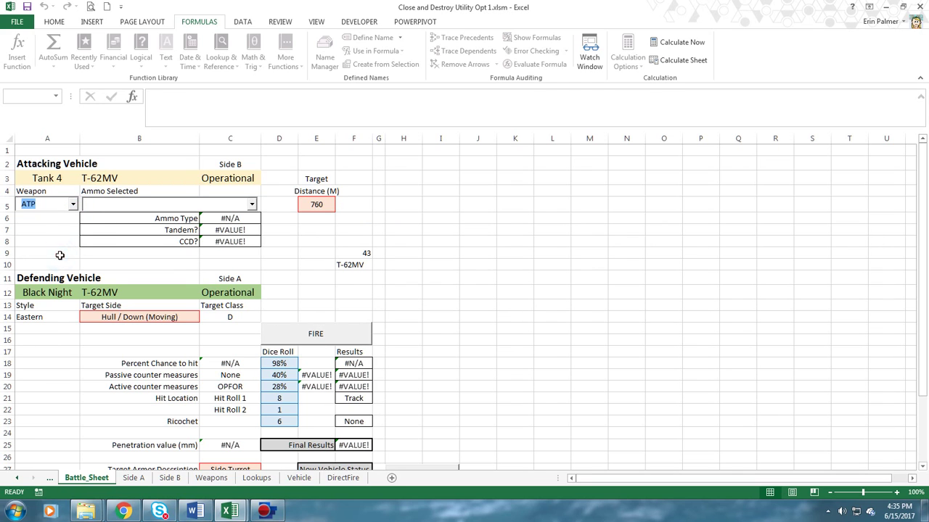
left_click(253, 205)
left_click(232, 227)
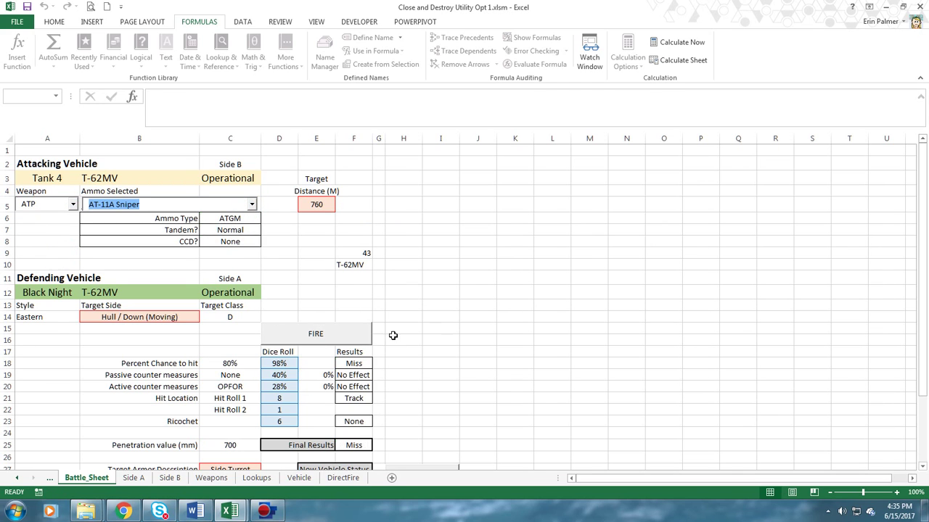
left_click(320, 340)
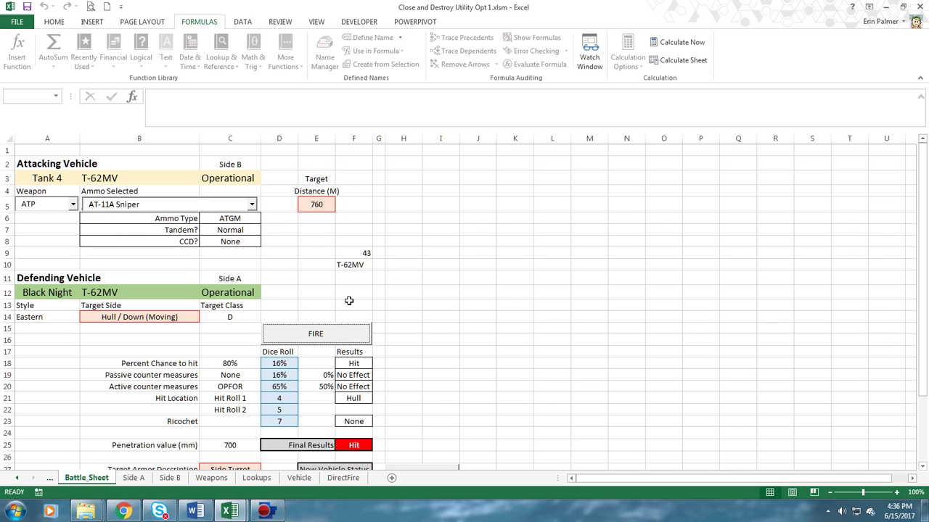
Check the remaining quantity of AT-11A Sniper in the attacker's ammo choices and keep that ammo selected.
left_click(252, 205)
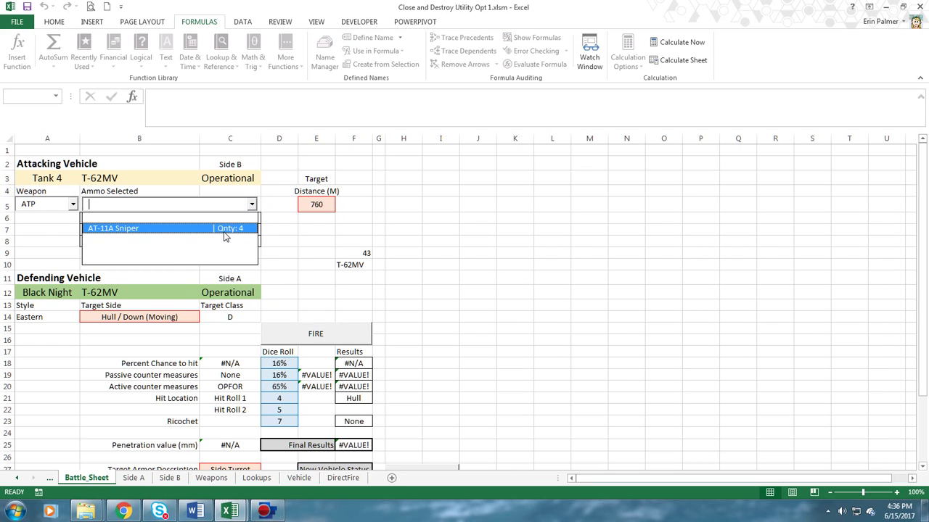
left_click(287, 241)
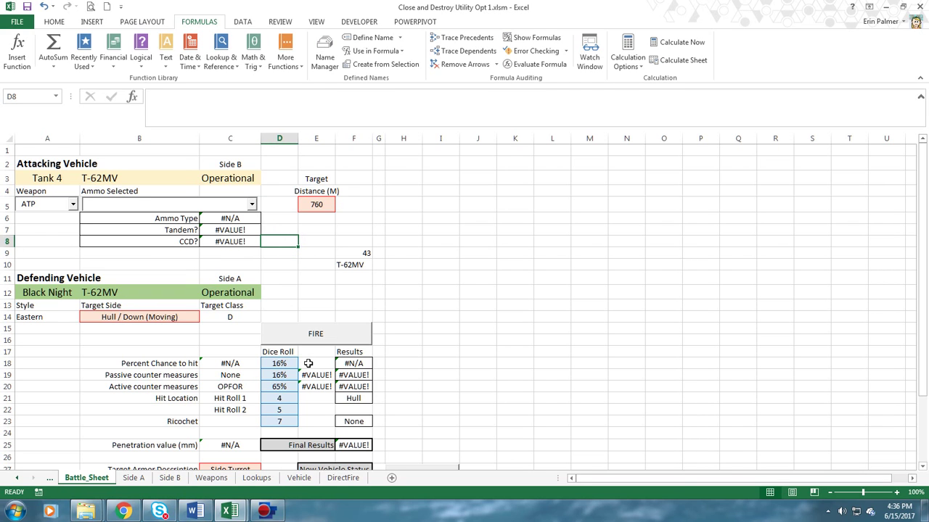
left_click(252, 205)
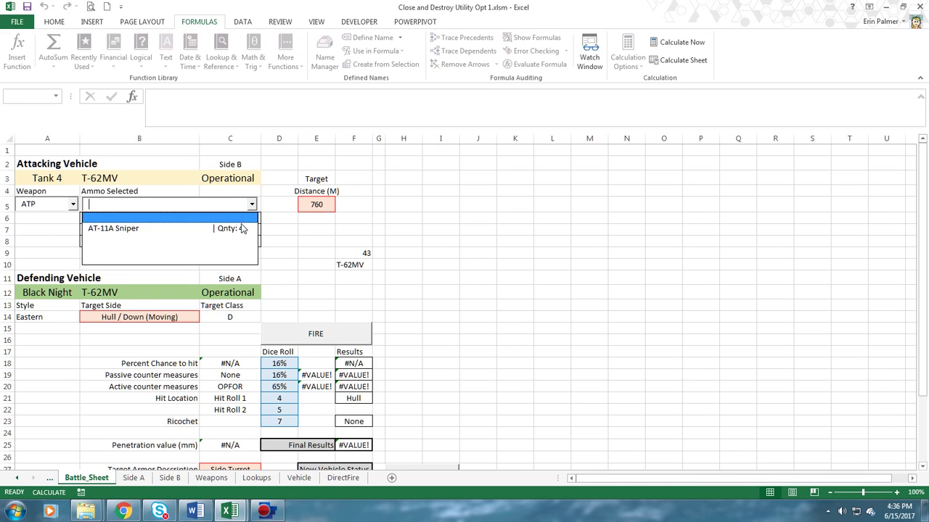
left_click(239, 220)
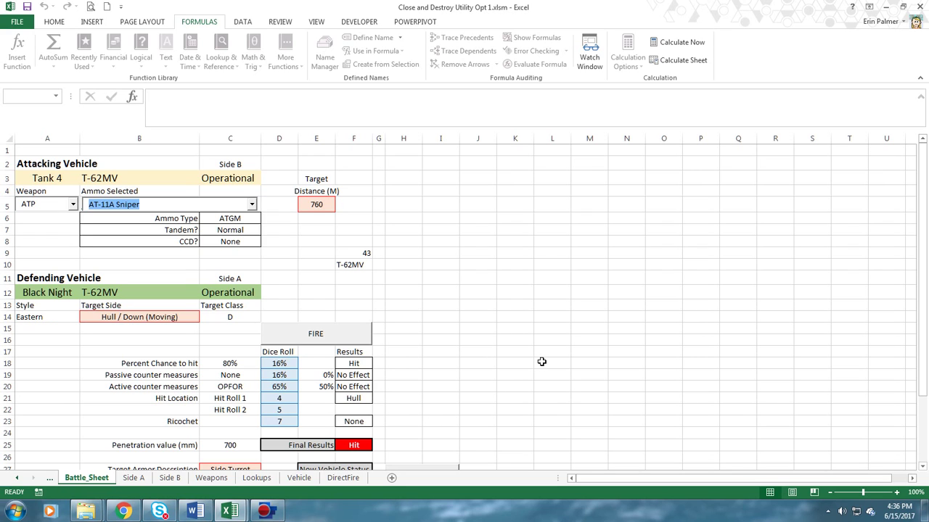
Override the dice rolls in D18:D20 with 52% to hit, 33% for passive and 12% for active countermeasures.
left_click(287, 364)
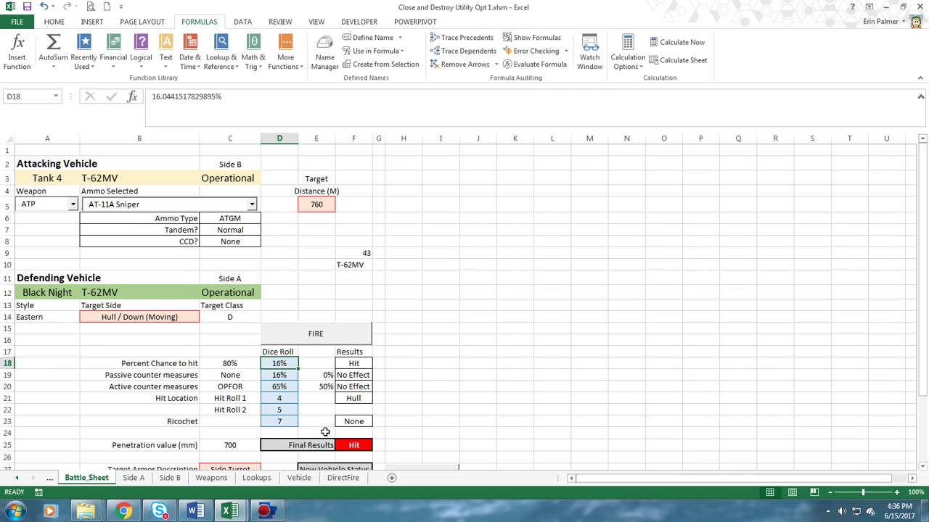
type("52")
key("Return")
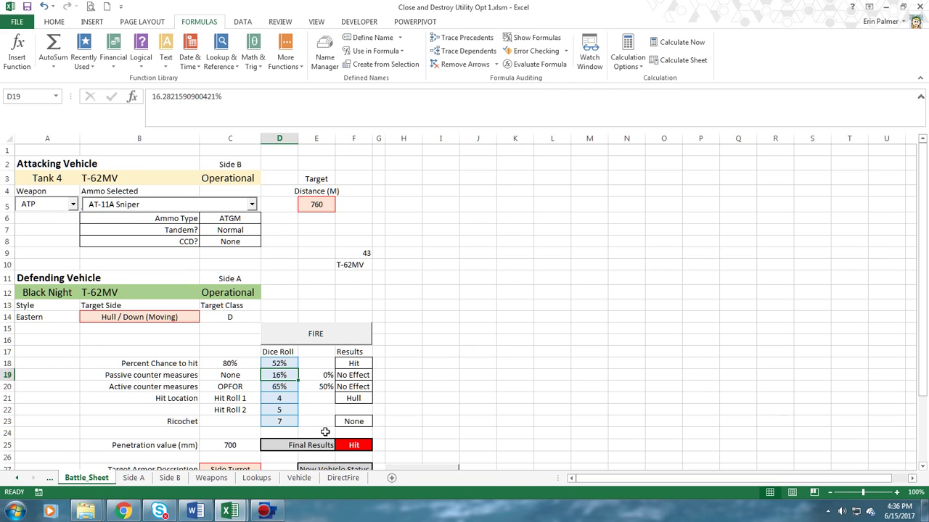
type("33")
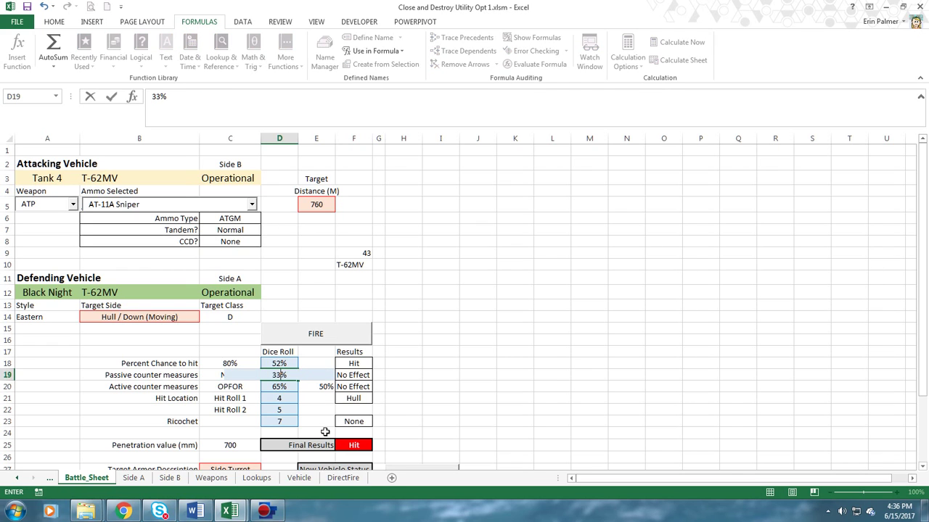
key("Return")
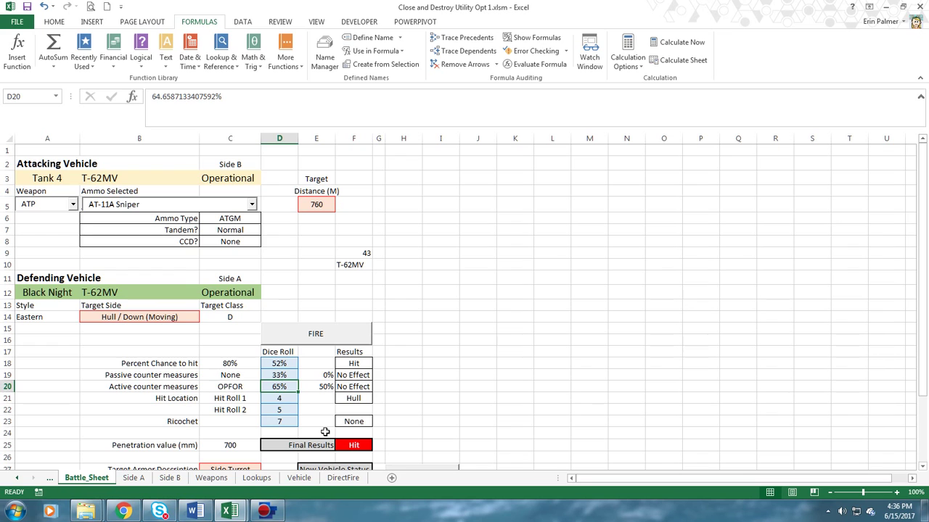
type("12")
key("Return")
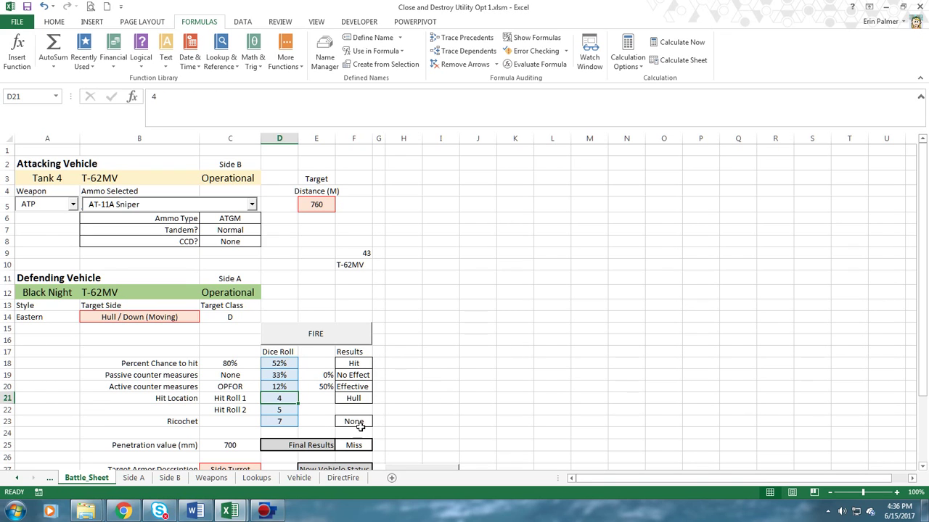
Highlight the dice rolls in D18:D23 and review them against the final results and new vehicle status.
scroll(414, 429, "down", 1)
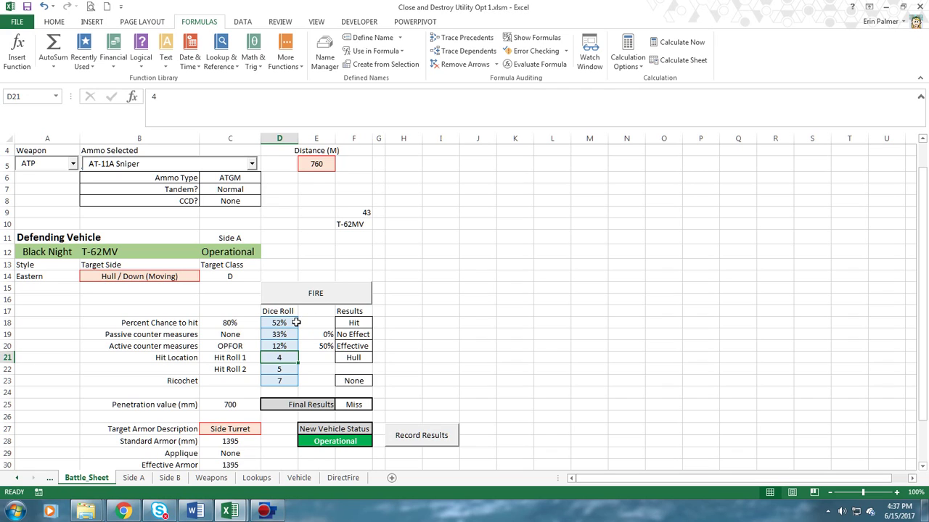
left_click_drag(294, 323, 286, 385)
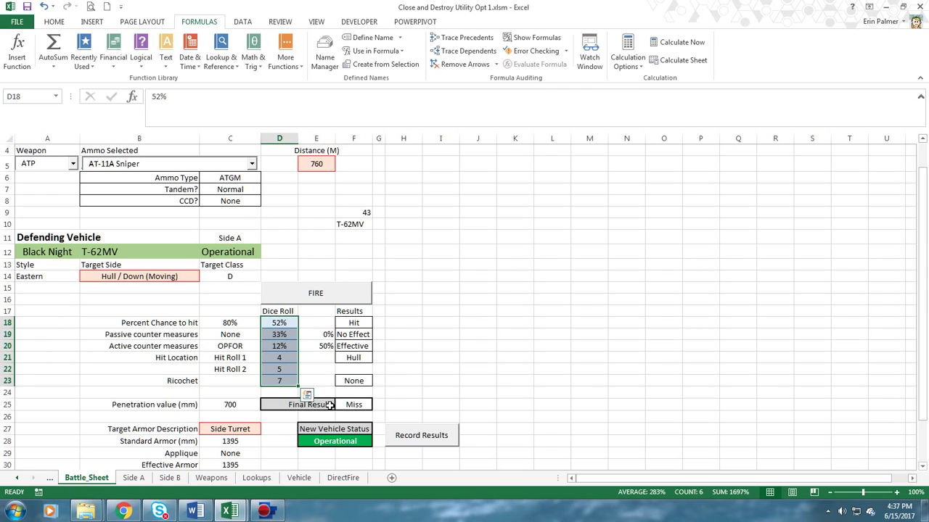
scroll(187, 193, "up", 1)
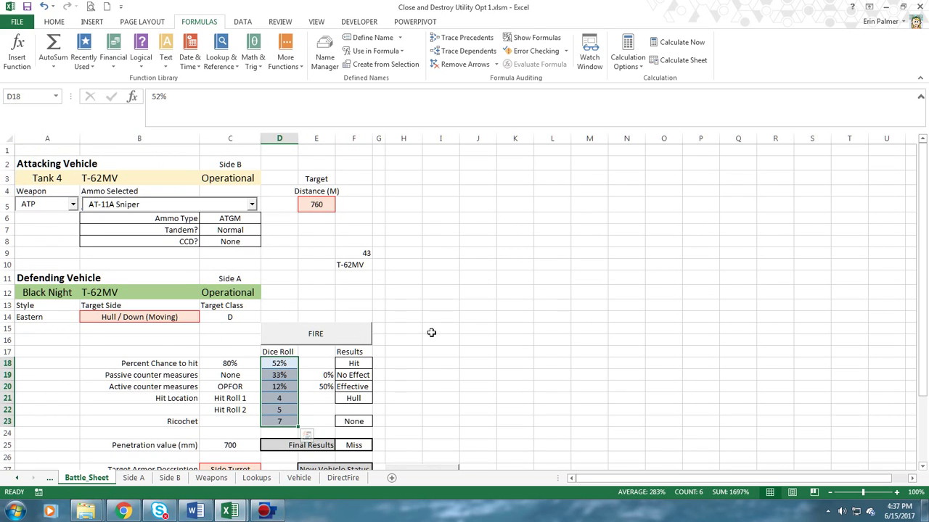
scroll(425, 330, "down", 1)
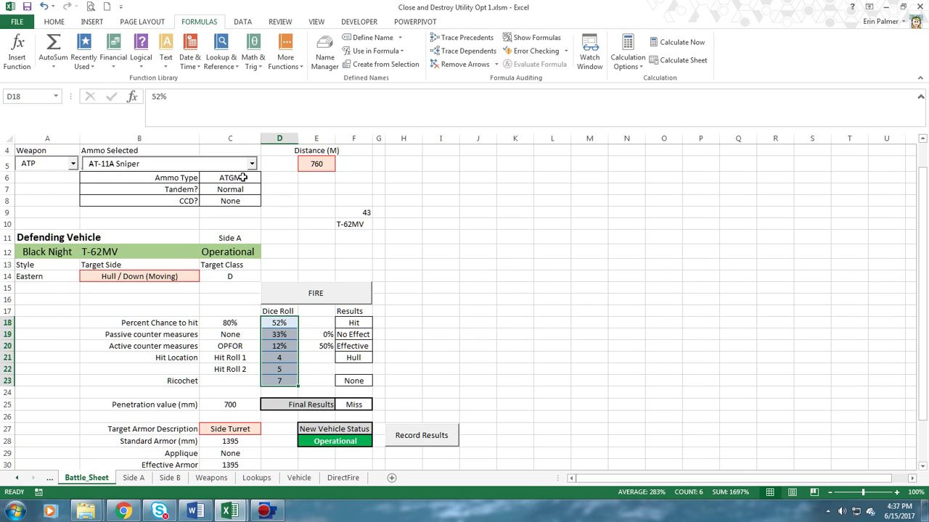
Fire another AT-11A Sniper shot at the defending vehicle and record the results.
left_click(316, 294)
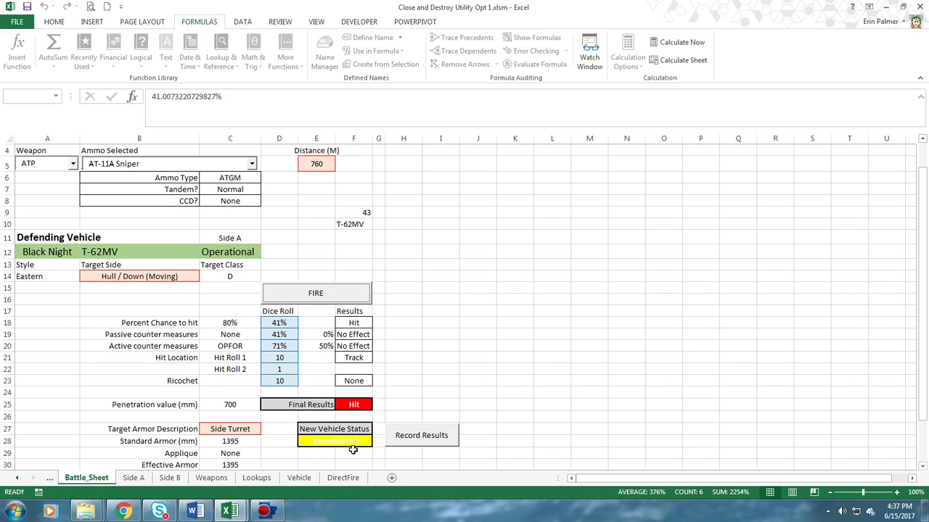
left_click(251, 164)
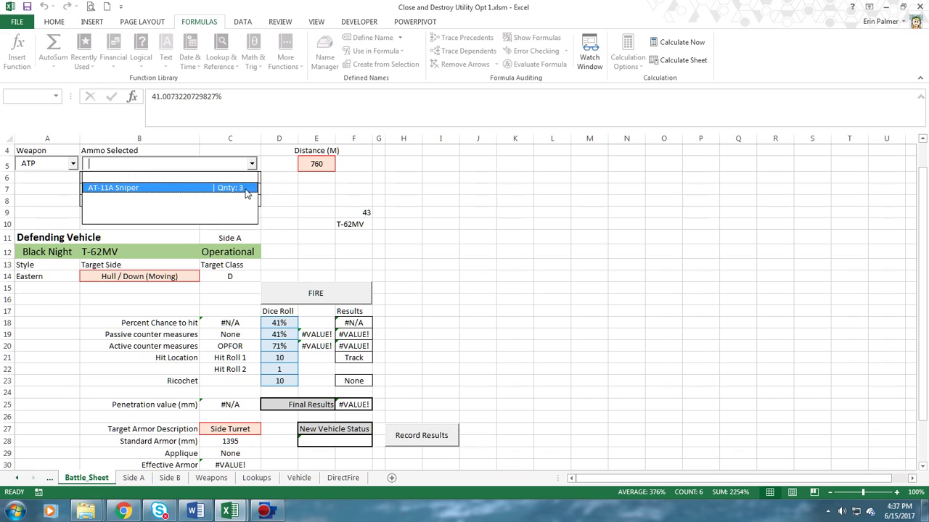
left_click(245, 188)
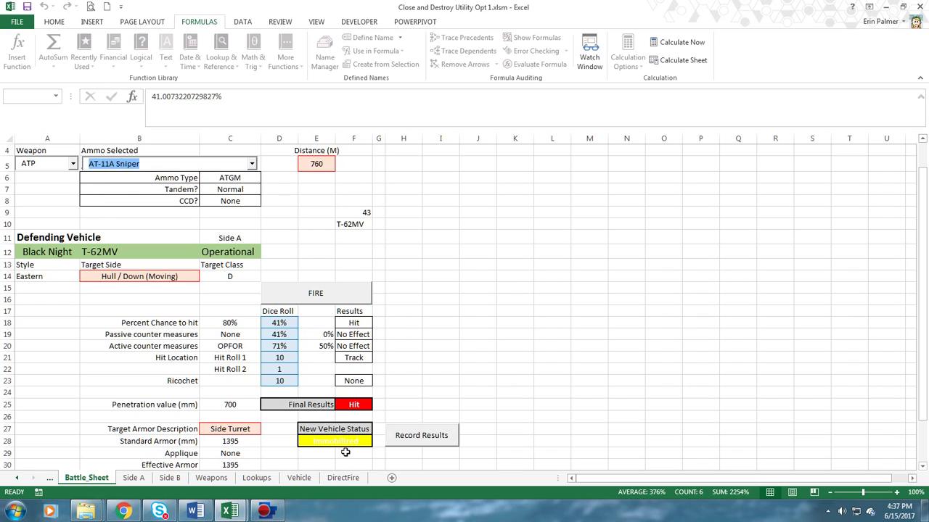
left_click(418, 441)
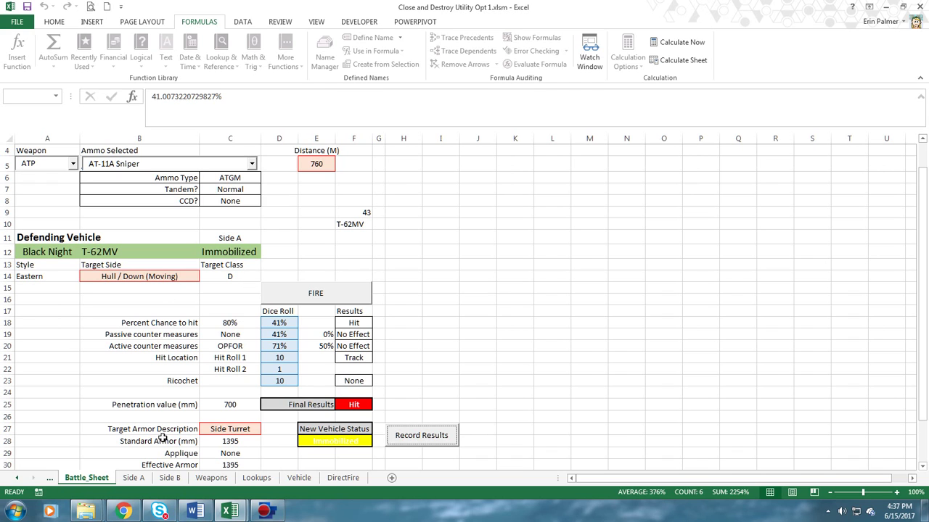
Check the Black Night vehicle's status in E12 of the Side A sheet and return to the Battle_Sheet.
left_click(145, 480)
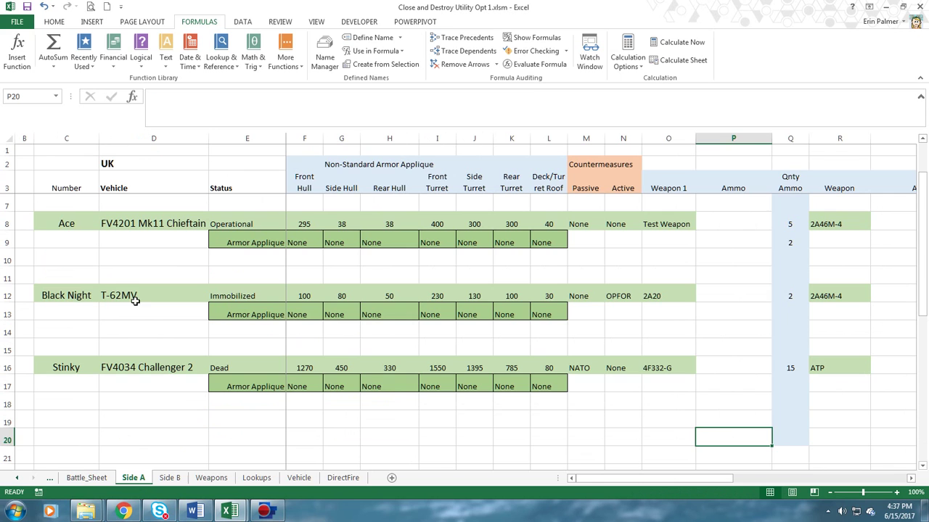
left_click(253, 295)
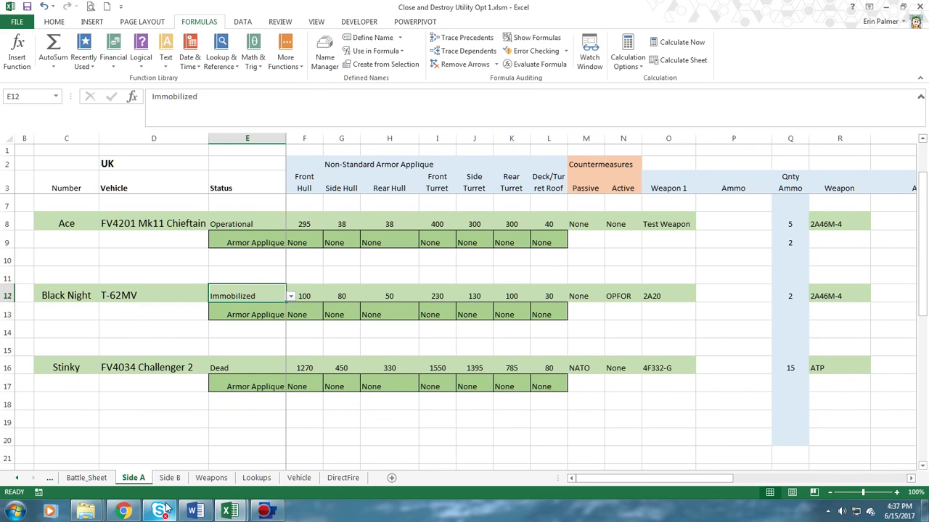
left_click(88, 478)
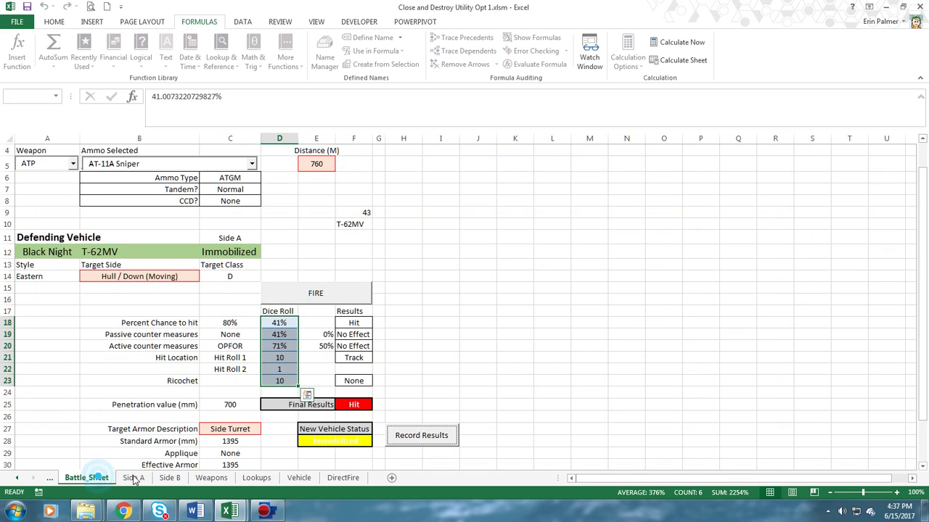
Fire the remaining AT-11A Sniper rounds repeatedly until the weapon is out of ammunition, and dismiss the notice.
left_click(316, 294)
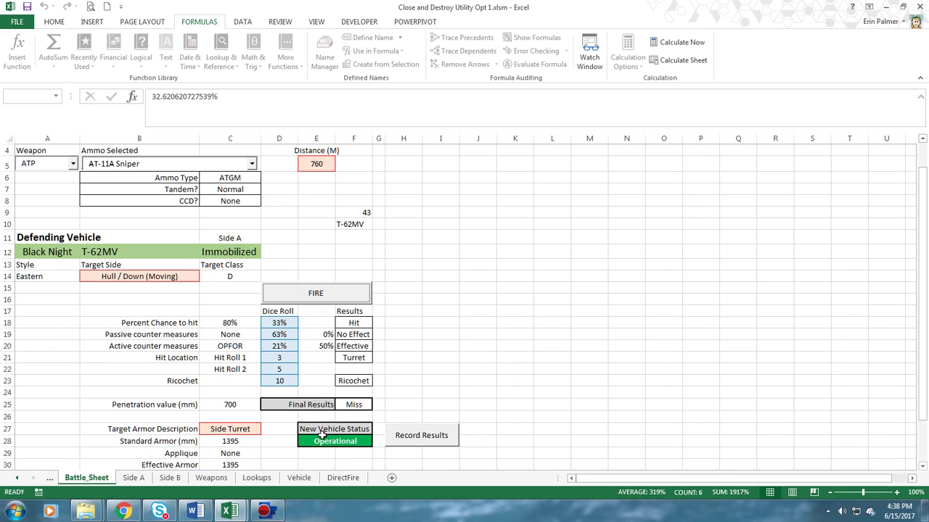
left_click(316, 294)
left_click(315, 294)
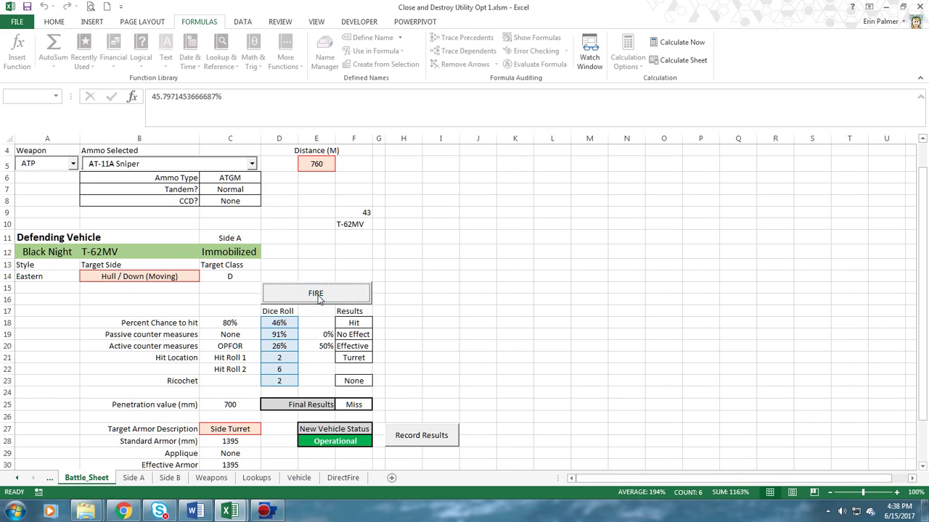
left_click(317, 296)
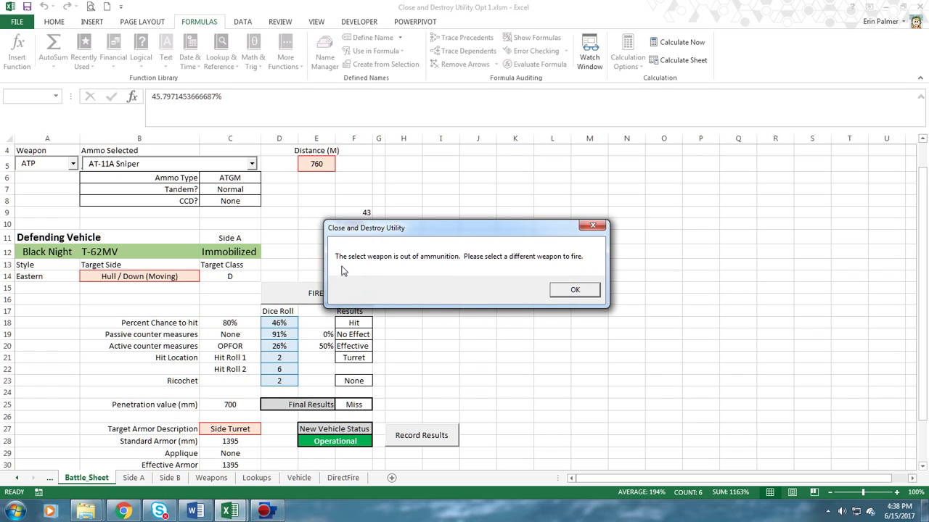
left_click(575, 291)
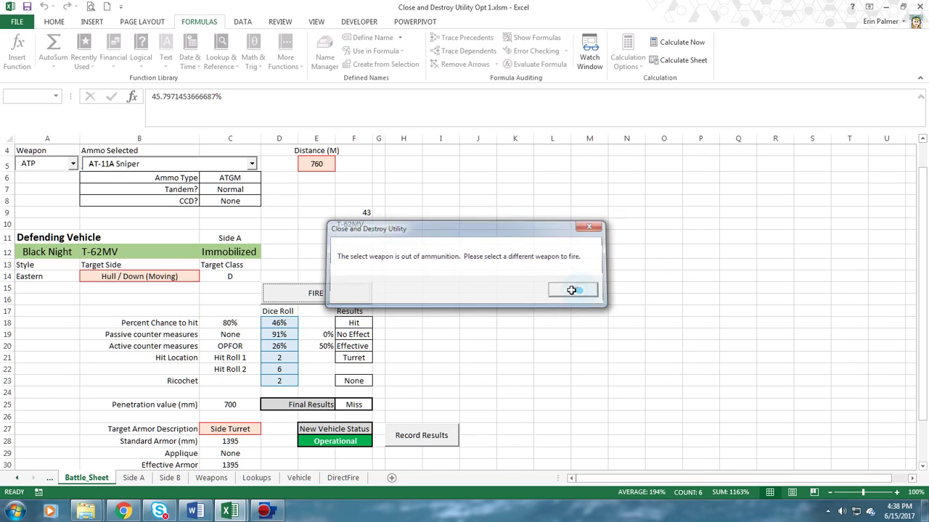
Switch the attacking vehicle's weapon to 2A46M-4 and select 115mm APFSDS-T as its ammo.
left_click(251, 164)
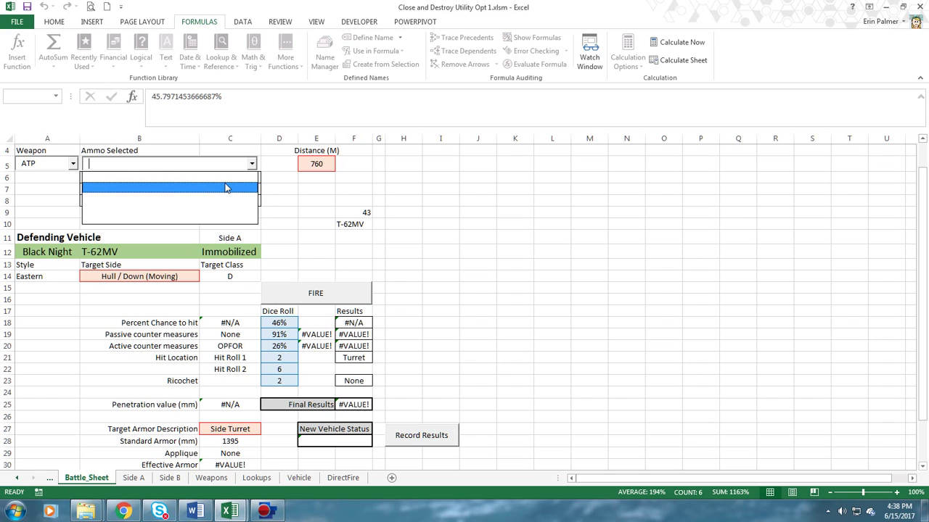
left_click(73, 164)
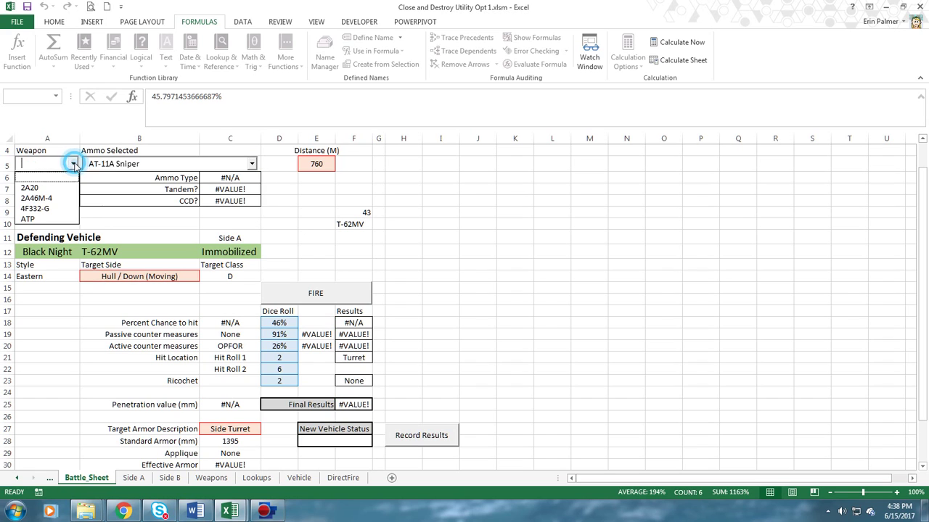
left_click(43, 199)
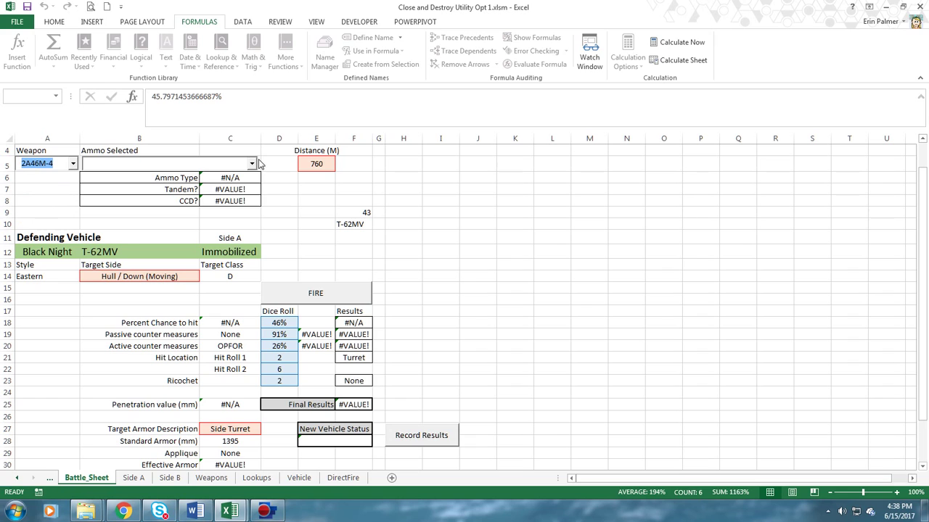
left_click(252, 163)
left_click(245, 188)
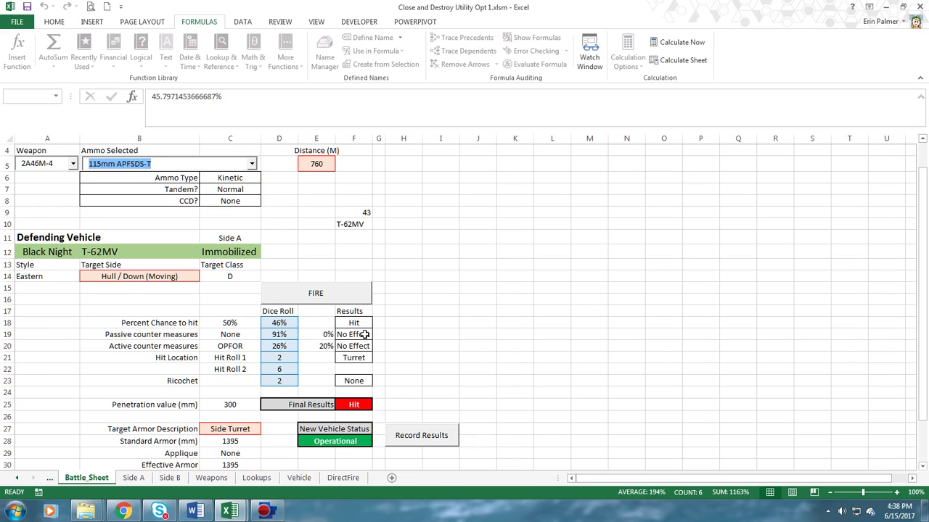